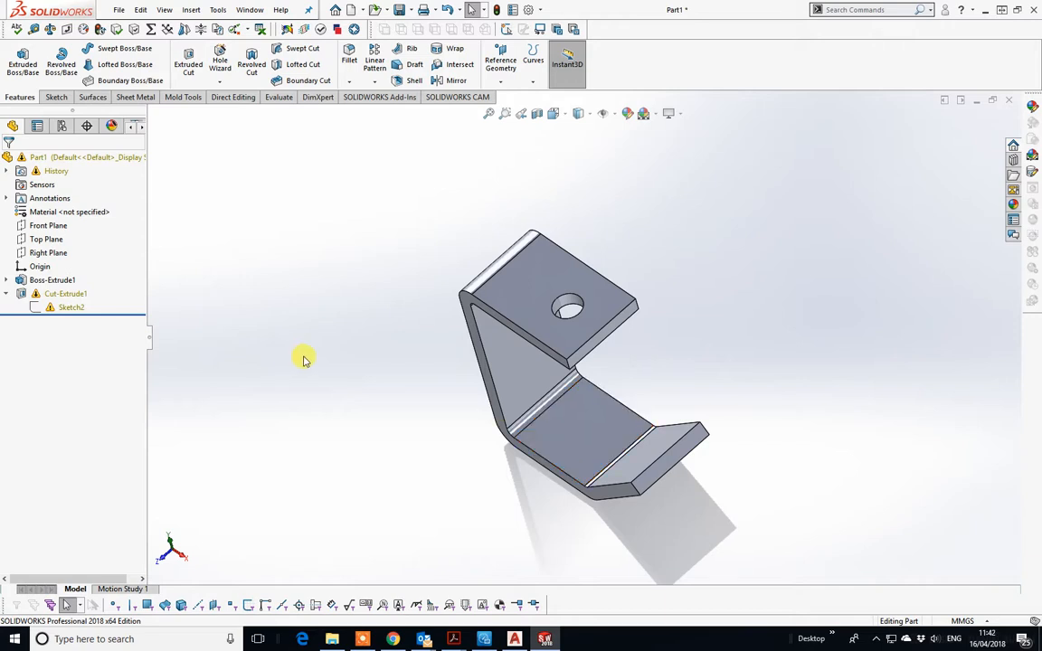
# Create a new part document and save it under the file name Crank Arm.
pyautogui.click(120, 11)
pyautogui.click(138, 31)
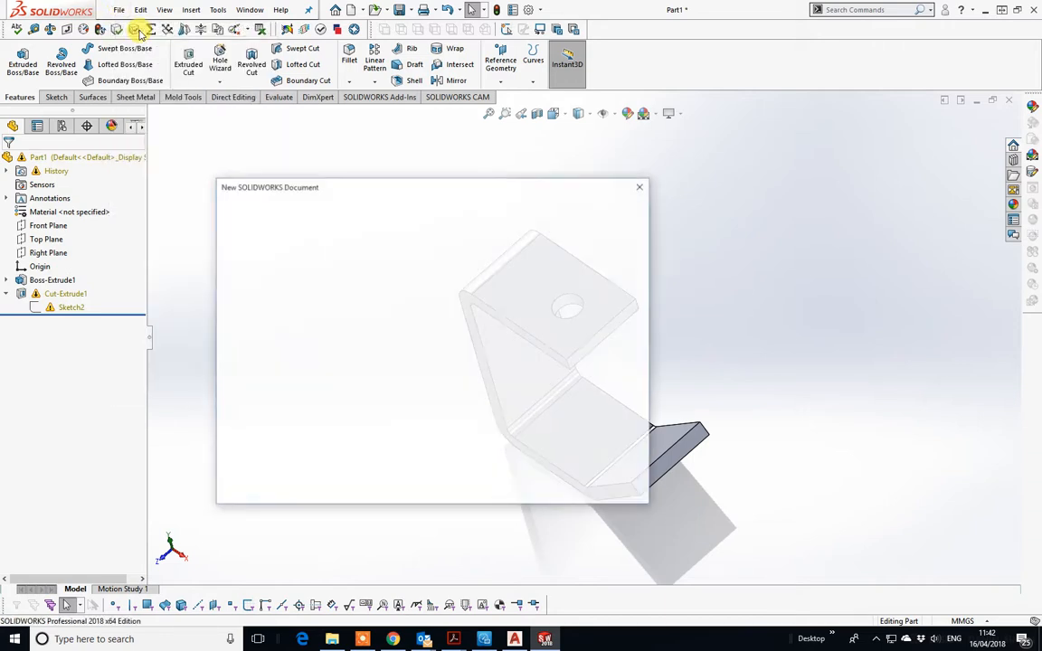
pyautogui.click(491, 479)
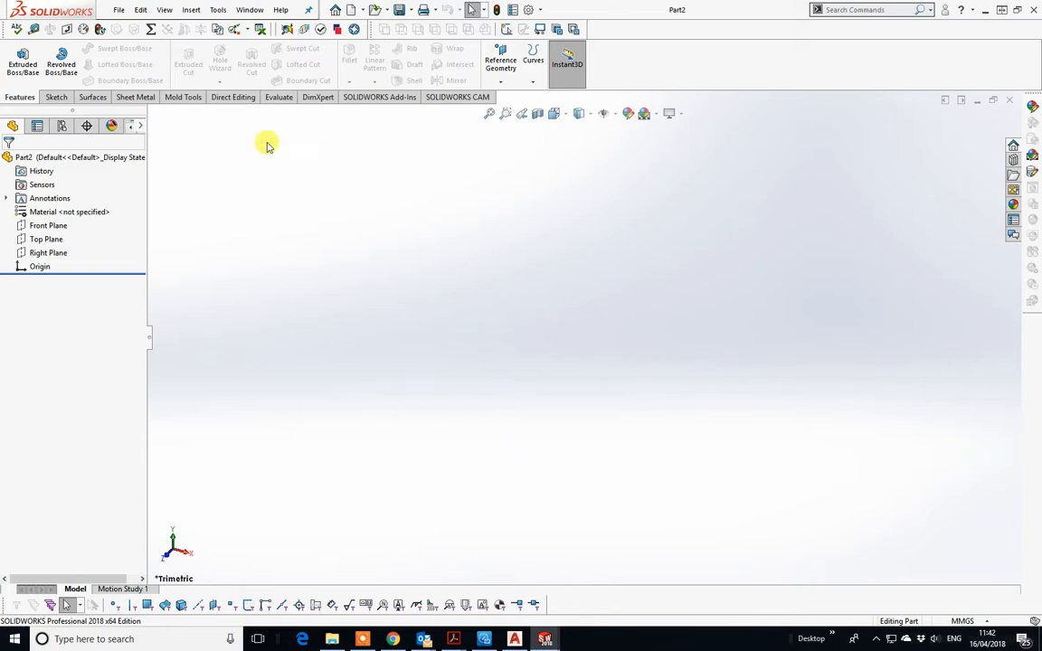
pyautogui.click(120, 10)
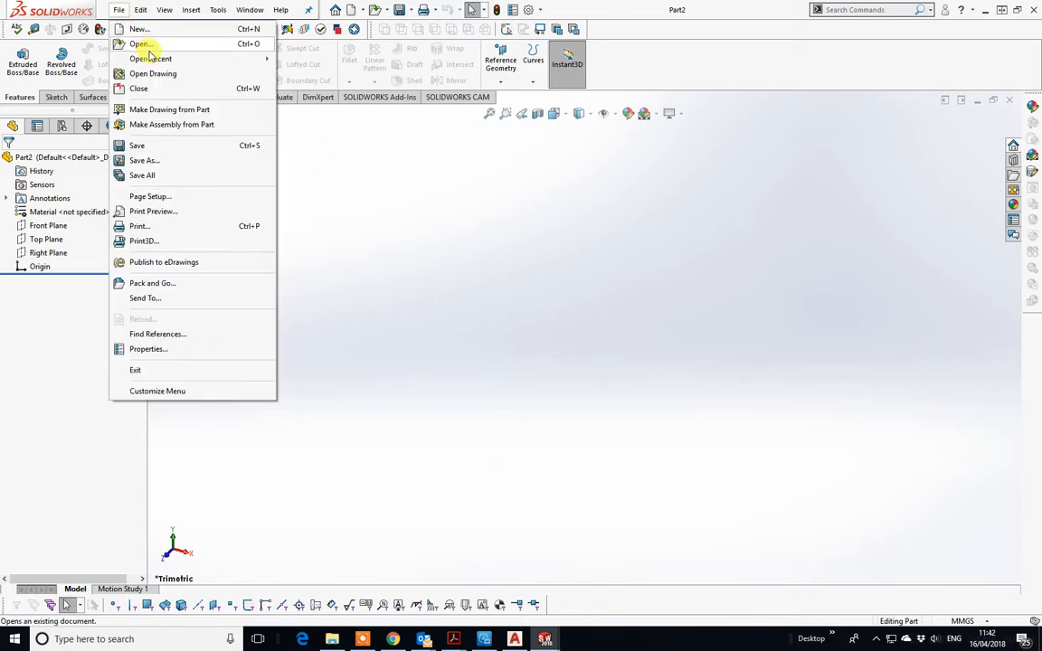
pyautogui.click(172, 160)
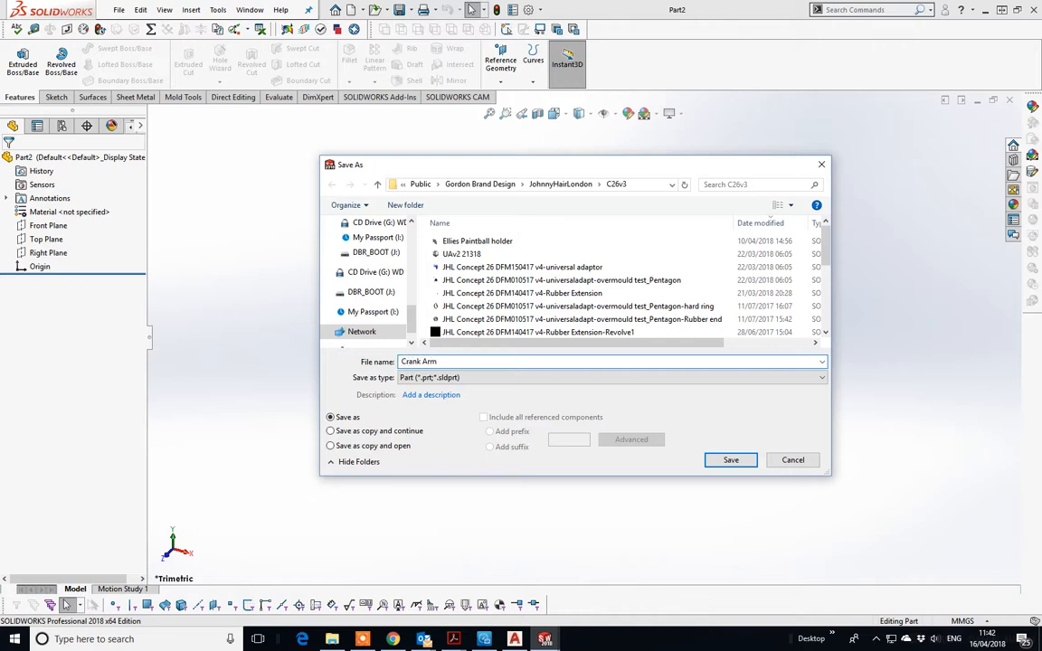
pyautogui.press('Return')
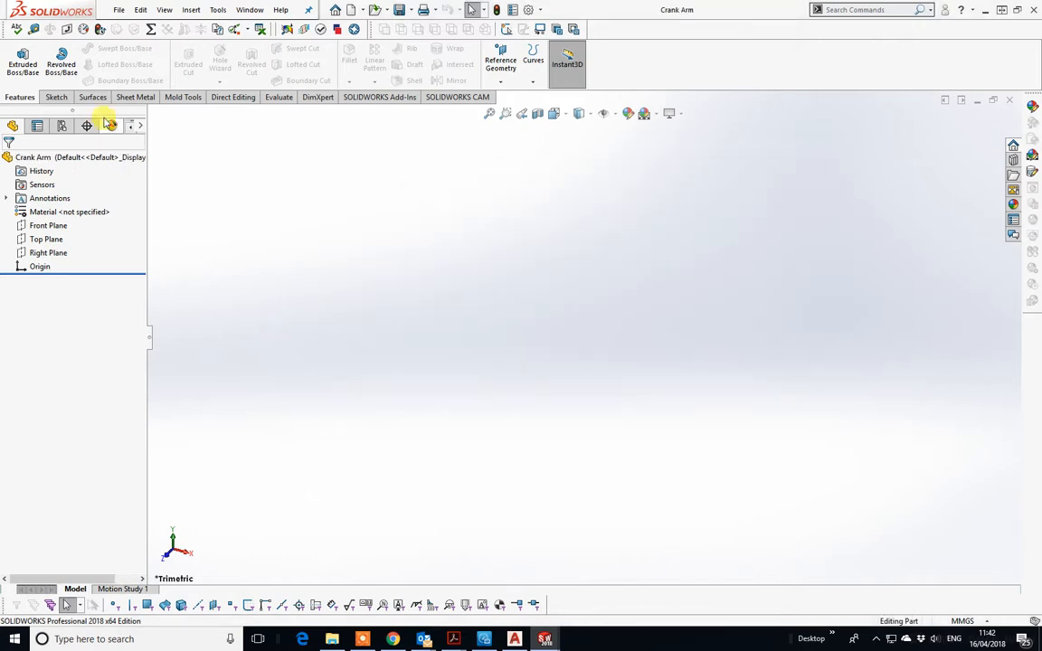
# Start a sketch on the Top Plane and draw a corner rectangle from the origin, about 171 mm wide and 31 mm high.
pyautogui.click(56, 97)
pyautogui.click(16, 55)
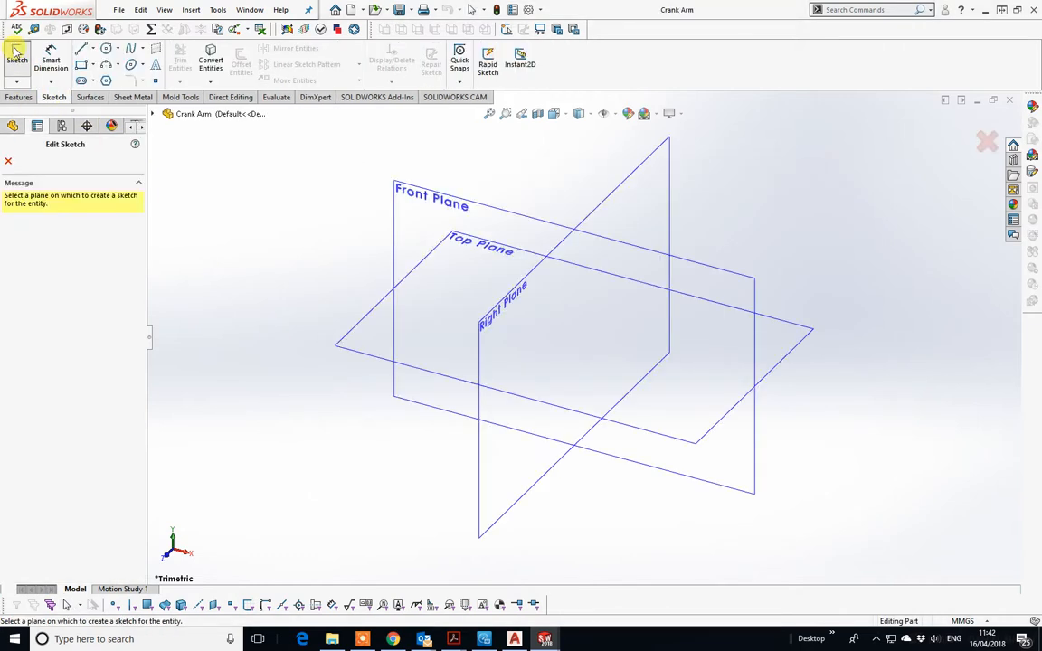
pyautogui.click(365, 349)
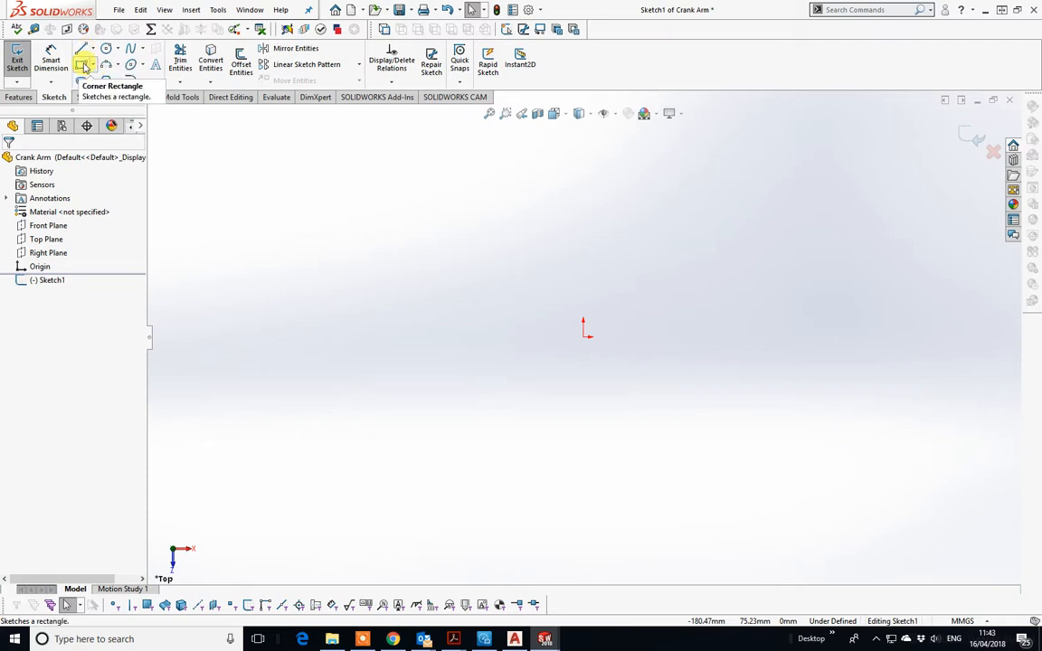
pyautogui.click(84, 65)
pyautogui.click(584, 336)
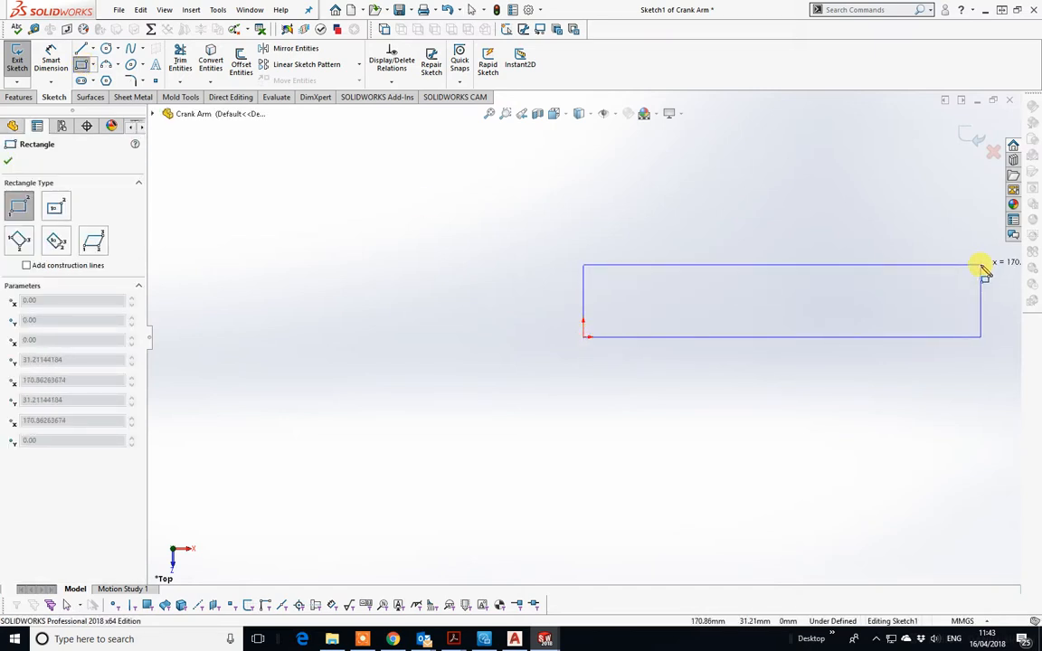
pyautogui.click(982, 266)
pyautogui.rightClick(994, 274)
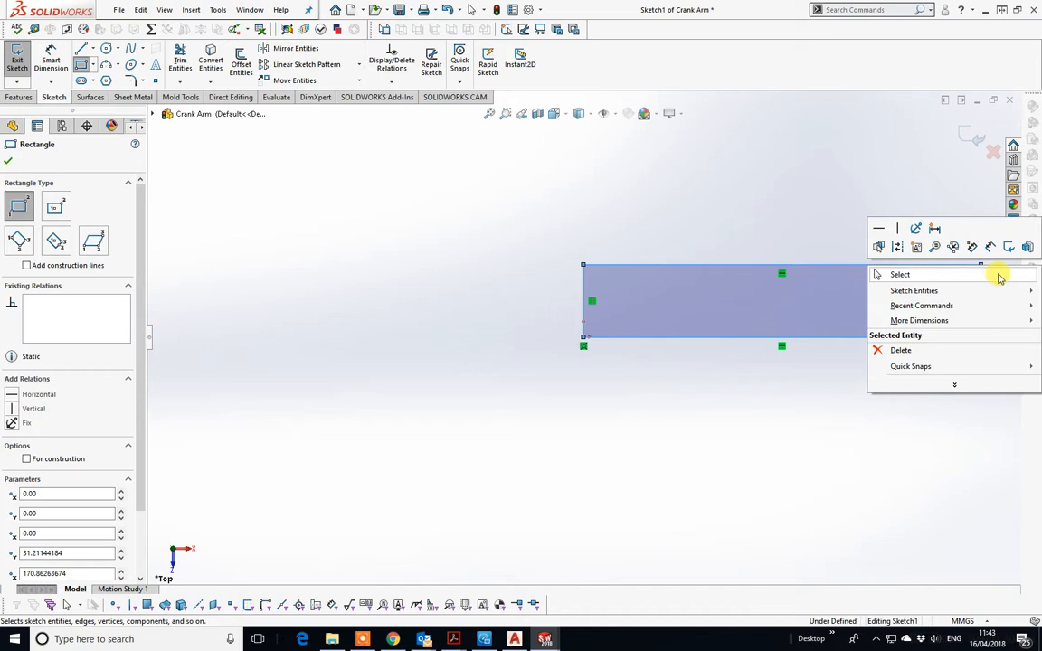
pyautogui.click(919, 277)
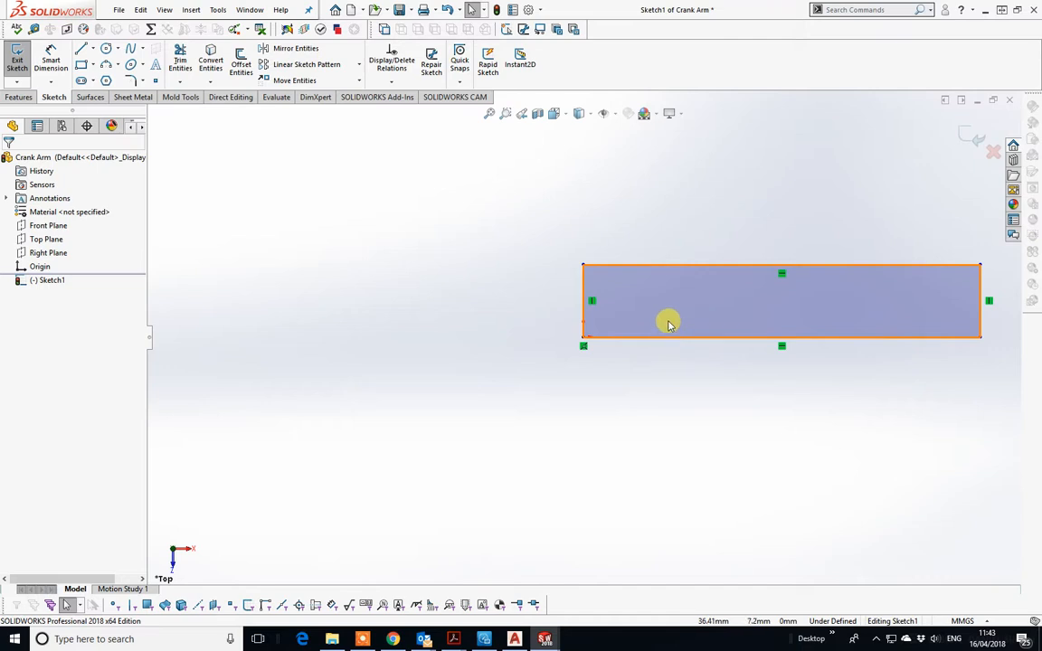
# Dimension the rectangle's height between its two horizontal edges and set it to 19.05 mm.
pyautogui.click(50, 59)
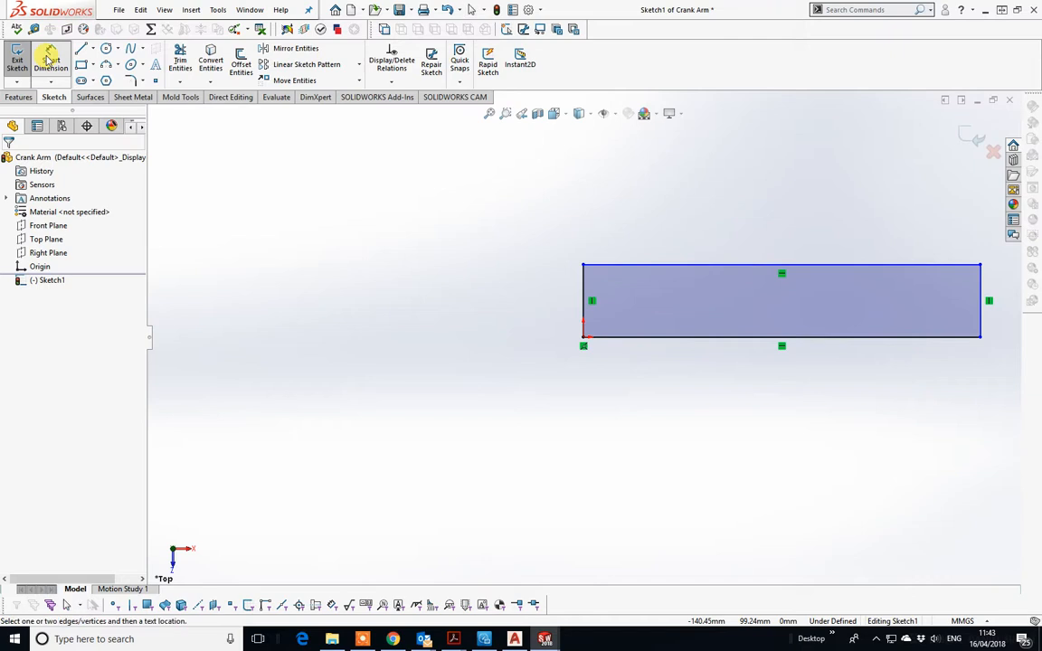
pyautogui.click(622, 339)
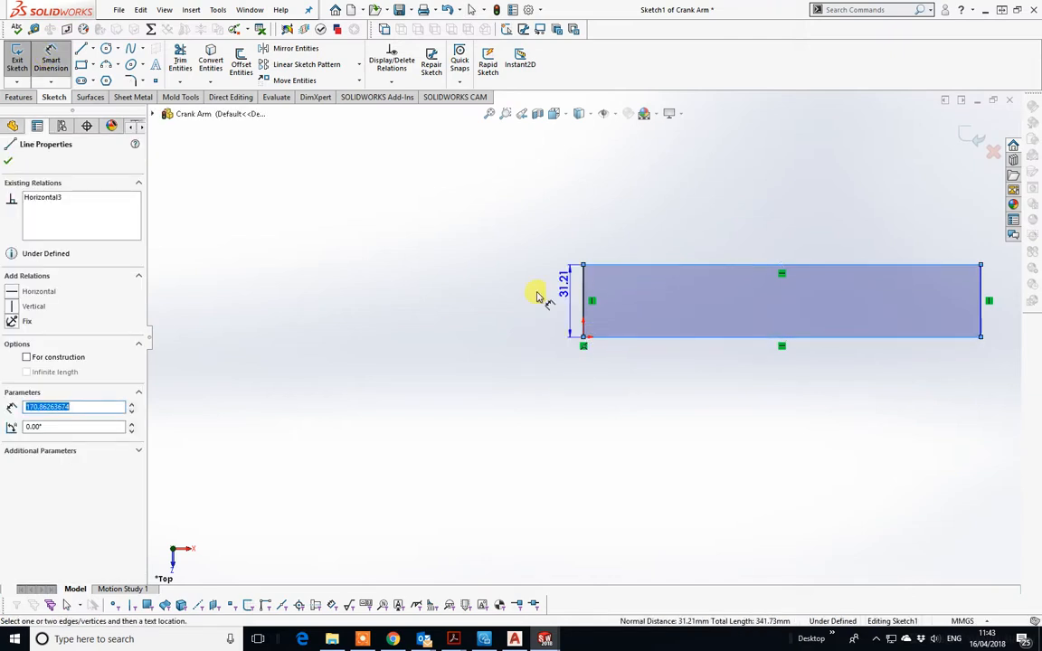
pyautogui.click(511, 306)
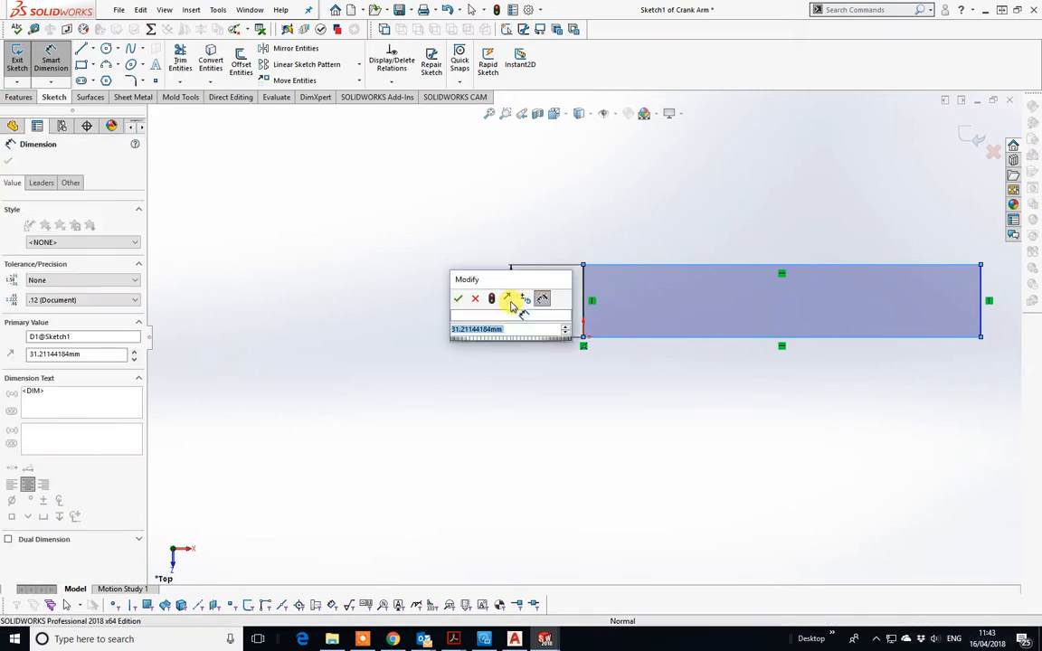
pyautogui.write('19.05')
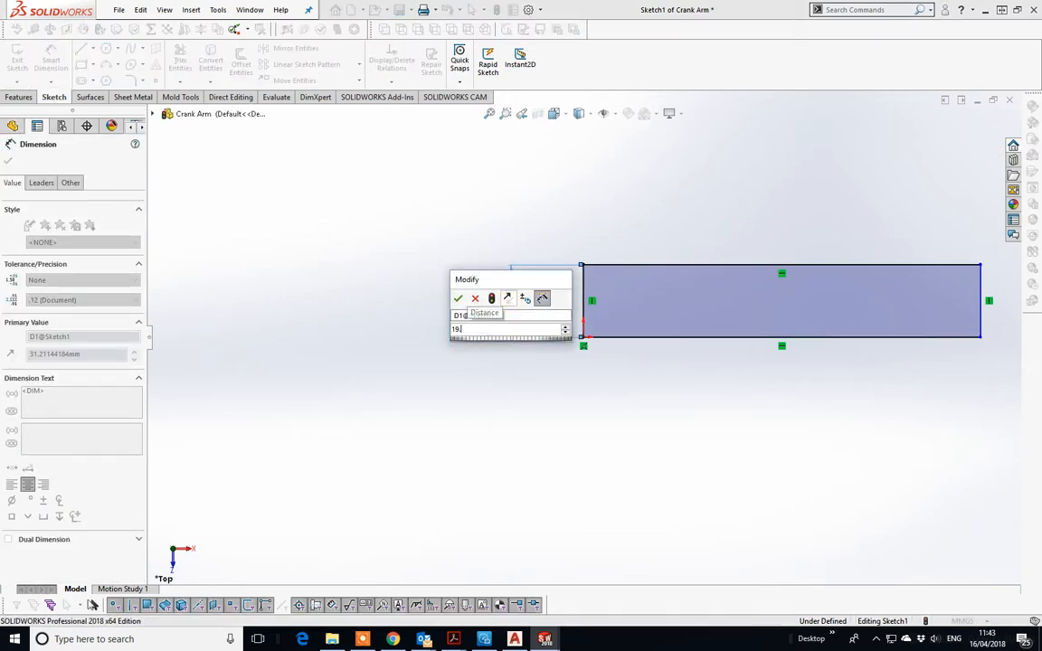
pyautogui.press('Return')
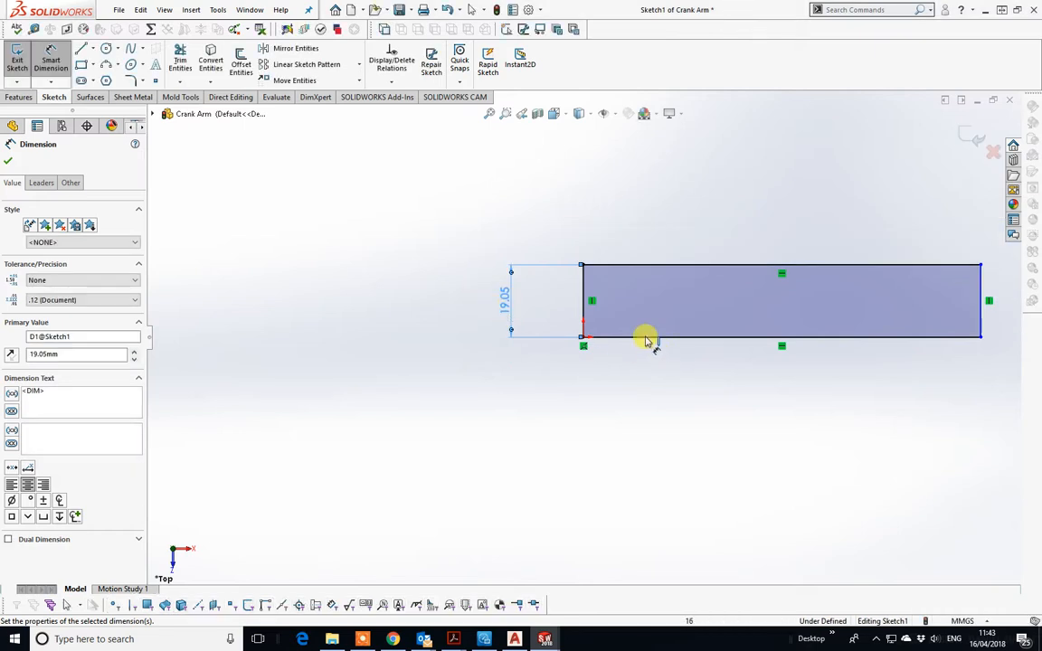
# Dimension the rectangle's length between its two vertical edges, set it to 76.20 mm and finish dimensioning.
pyautogui.click(597, 294)
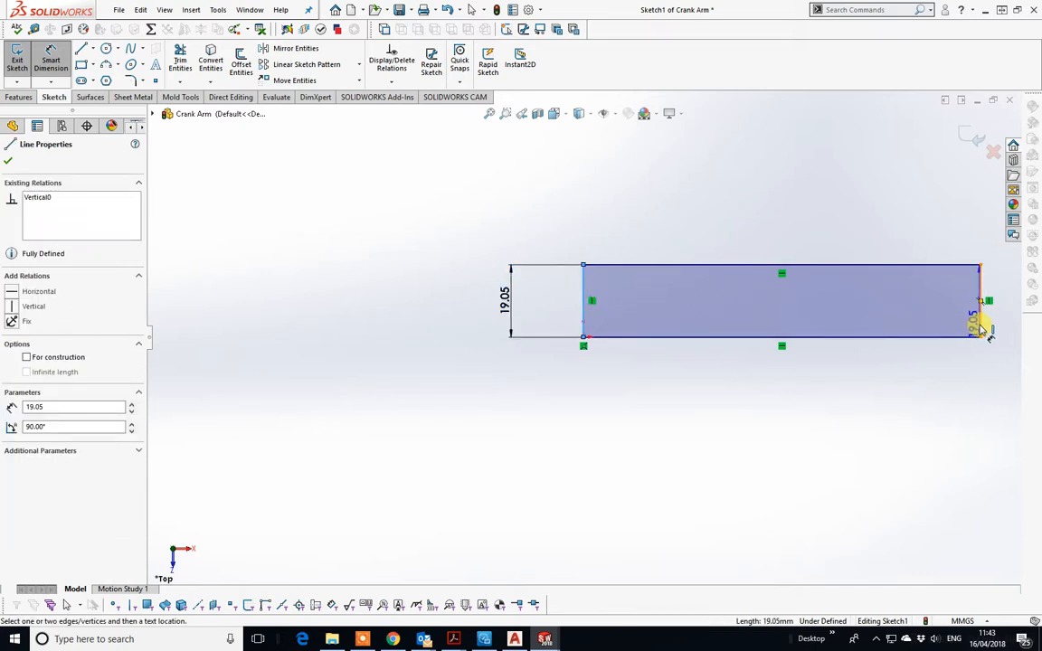
pyautogui.click(983, 329)
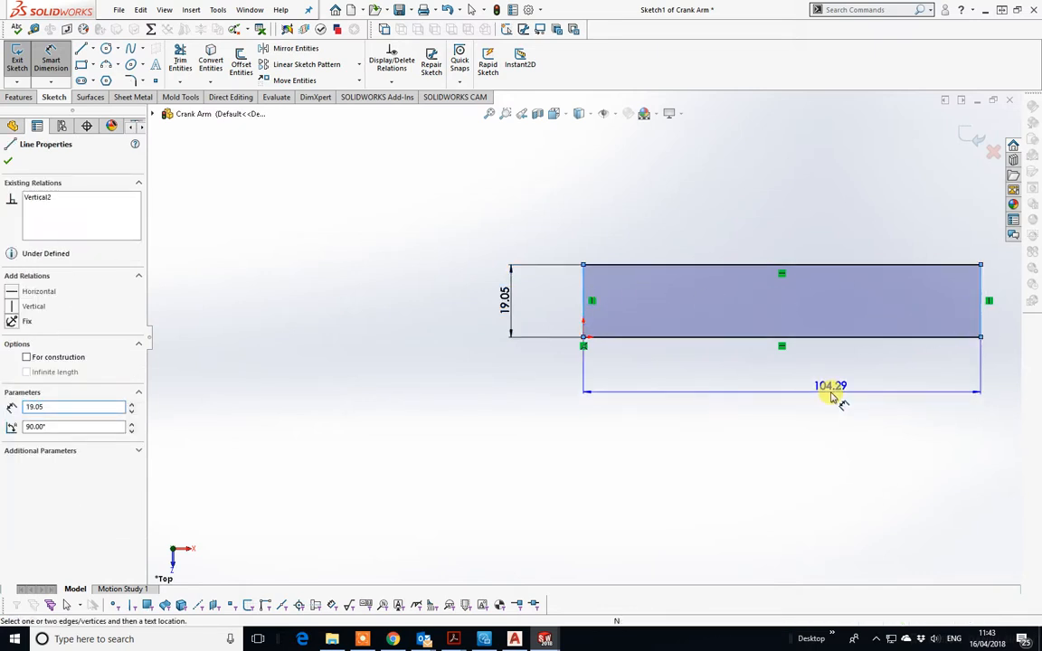
pyautogui.click(832, 400)
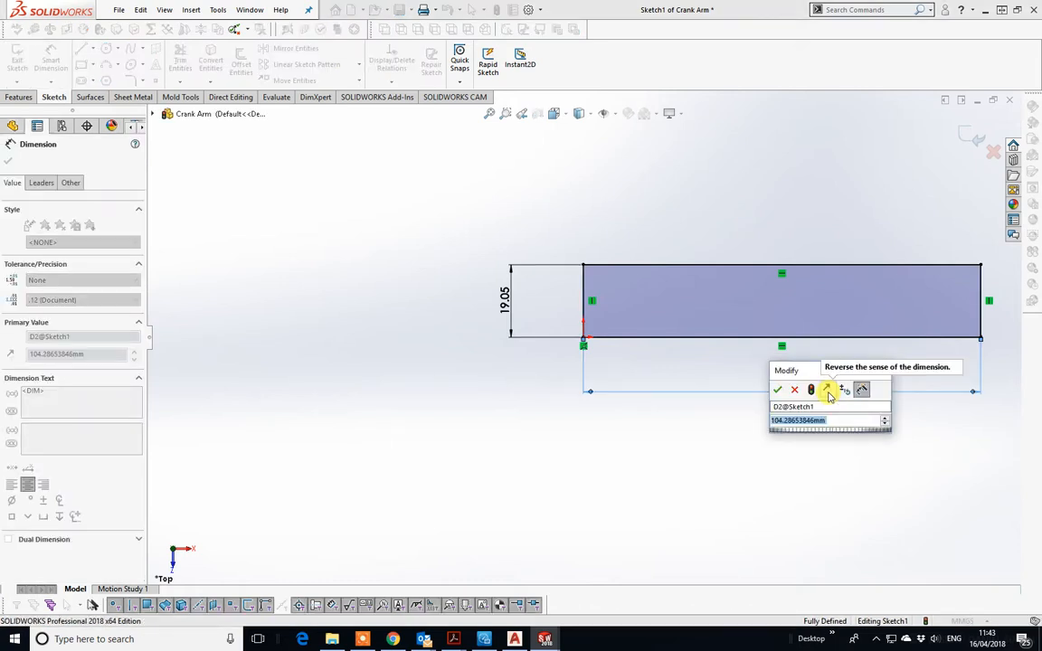
pyautogui.write('76.20')
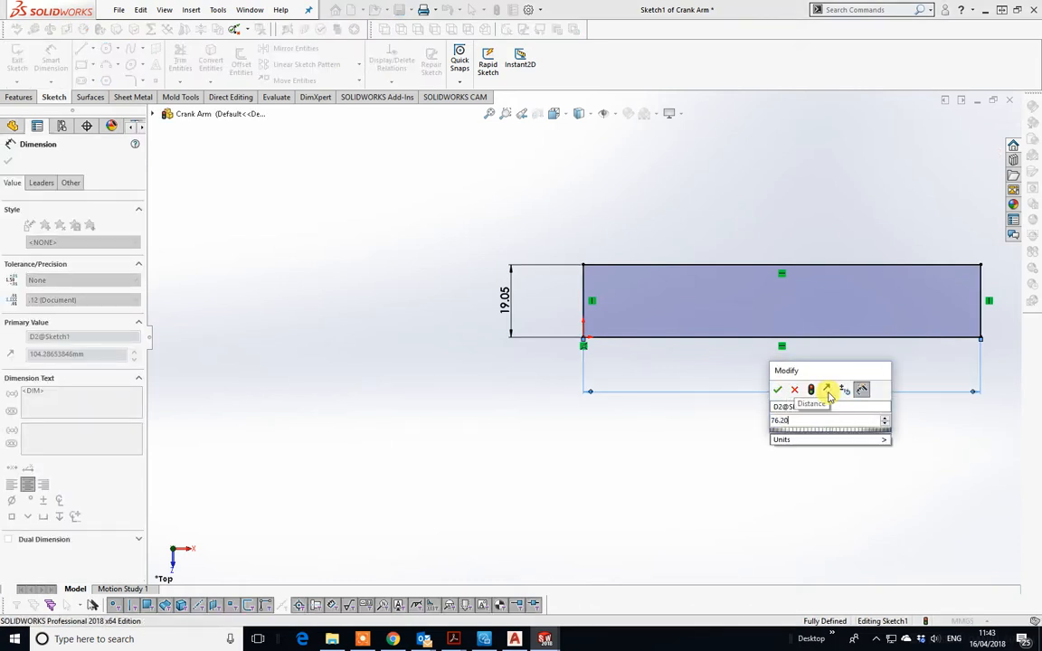
pyautogui.press('Return')
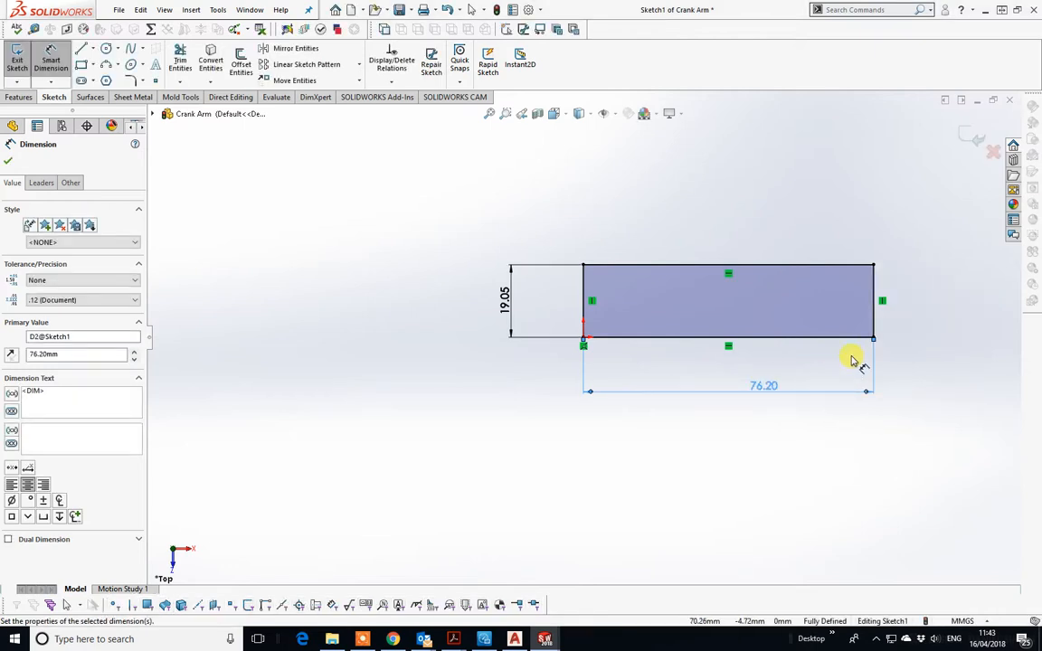
pyautogui.scroll(-1, 914, 244)
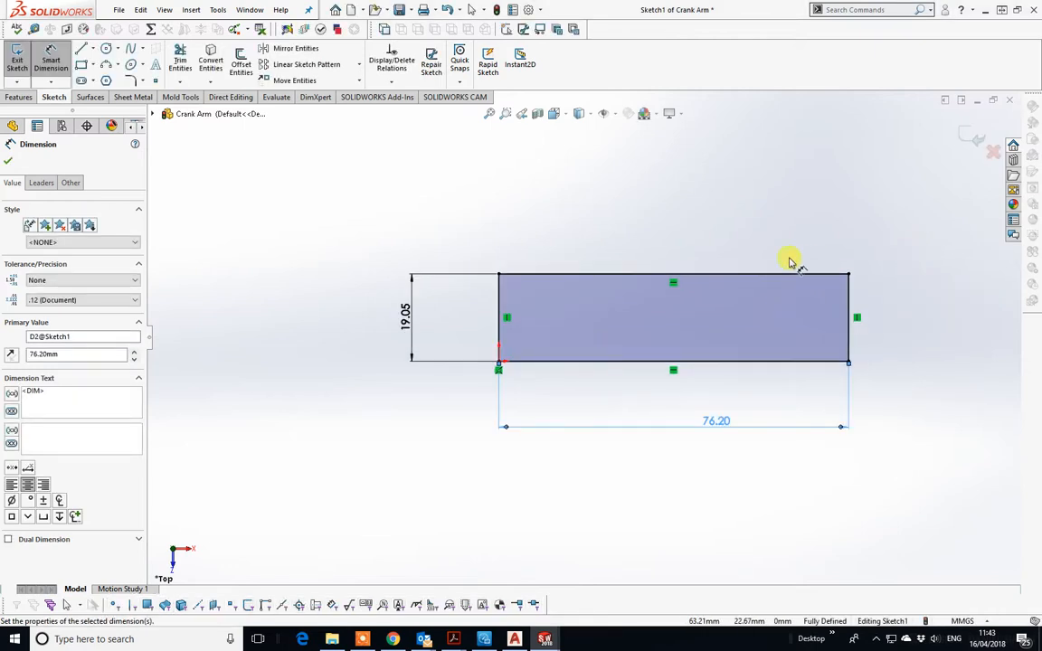
pyautogui.scroll(-1, 789, 261)
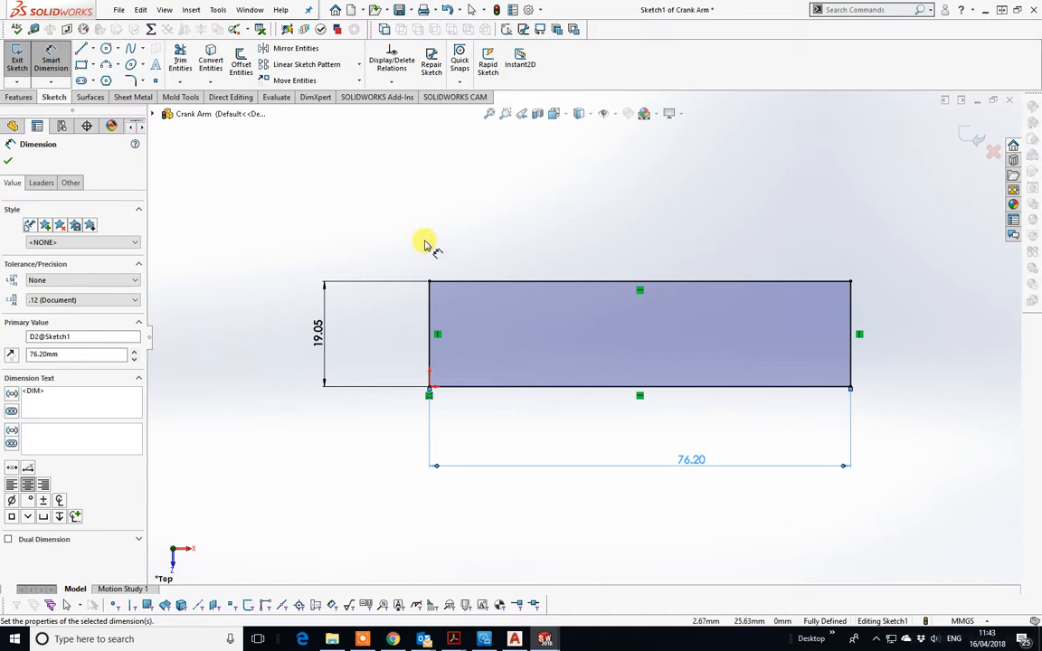
pyautogui.click(8, 160)
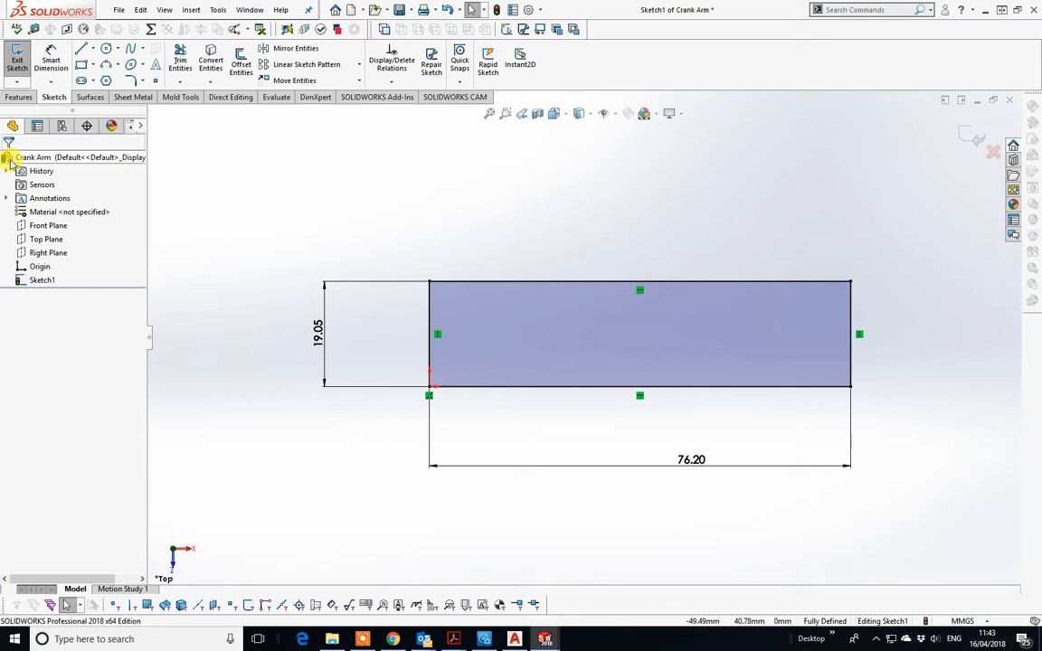
# Extrude the rectangle as a blind boss with a depth of 6.35 mm.
pyautogui.click(14, 98)
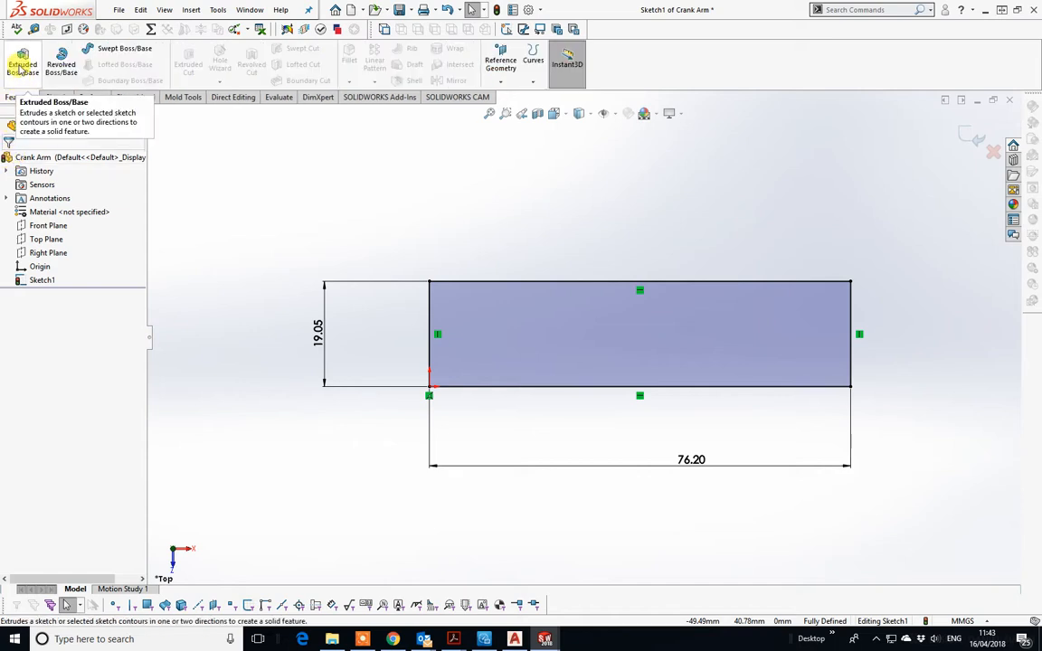
pyautogui.click(18, 56)
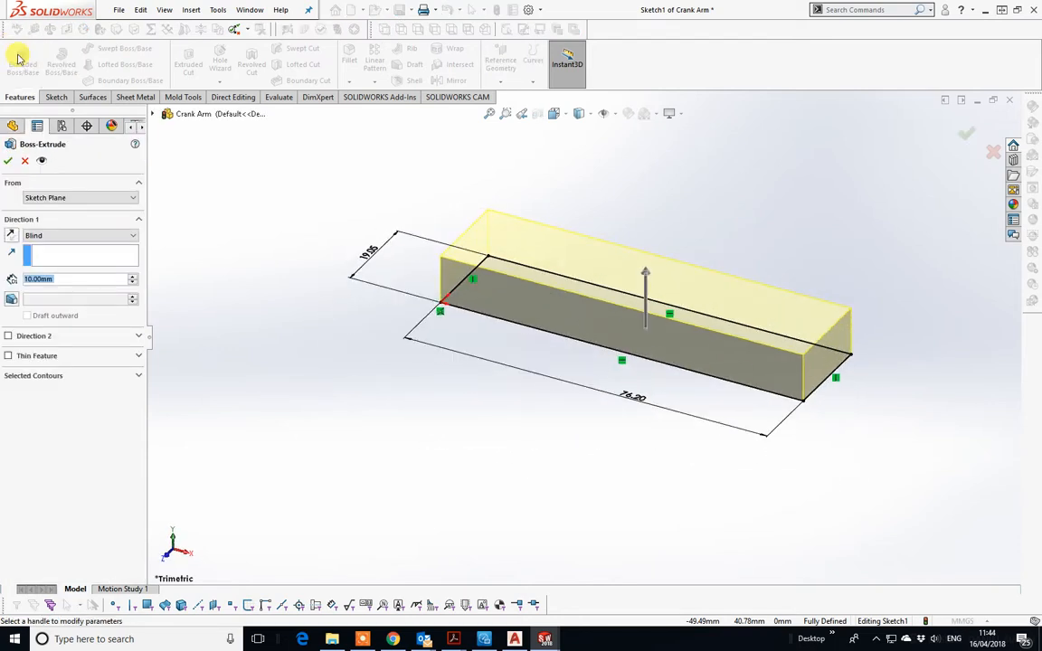
pyautogui.write('6.35')
pyautogui.press('Return')
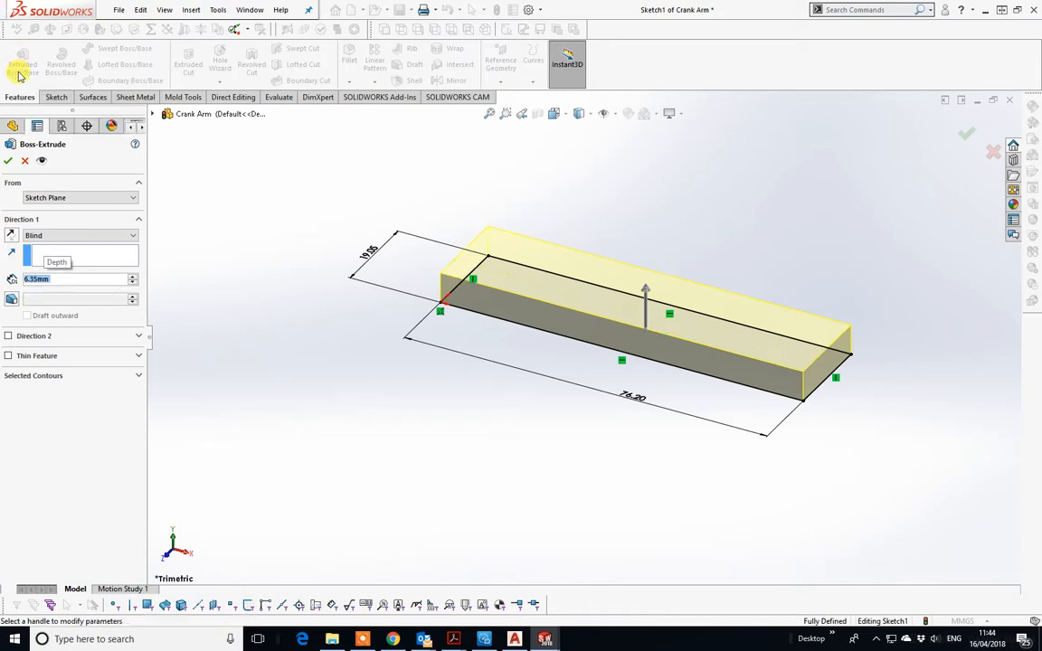
pyautogui.click(8, 160)
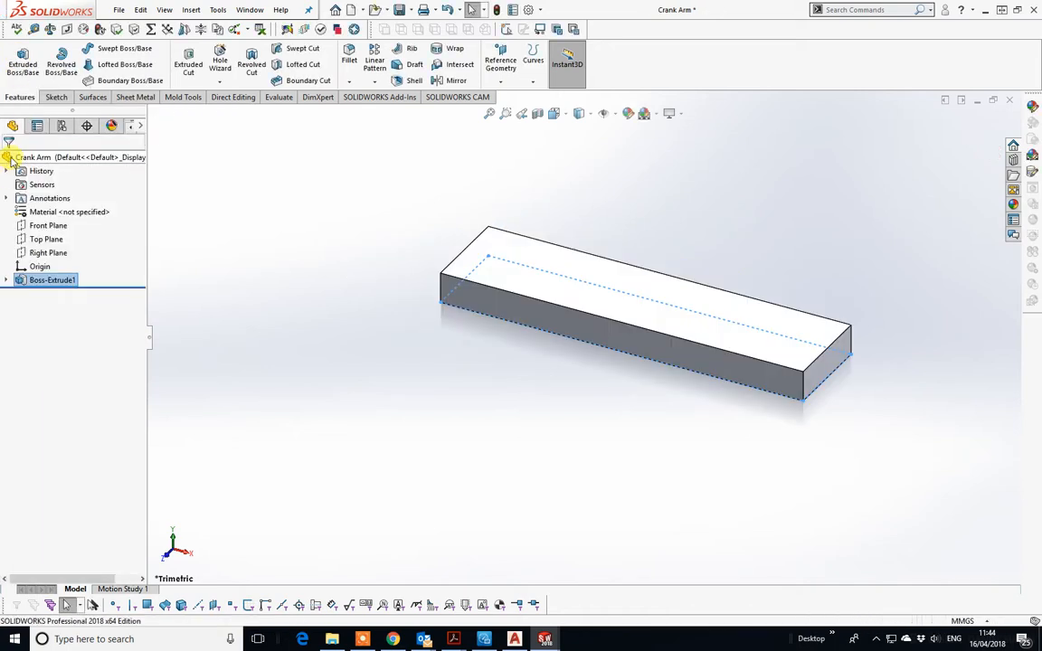
# Start a new sketch on the upper face of the rectangular block.
pyautogui.moveTo(570, 288); pyautogui.dragTo(648, 400, button='middle')
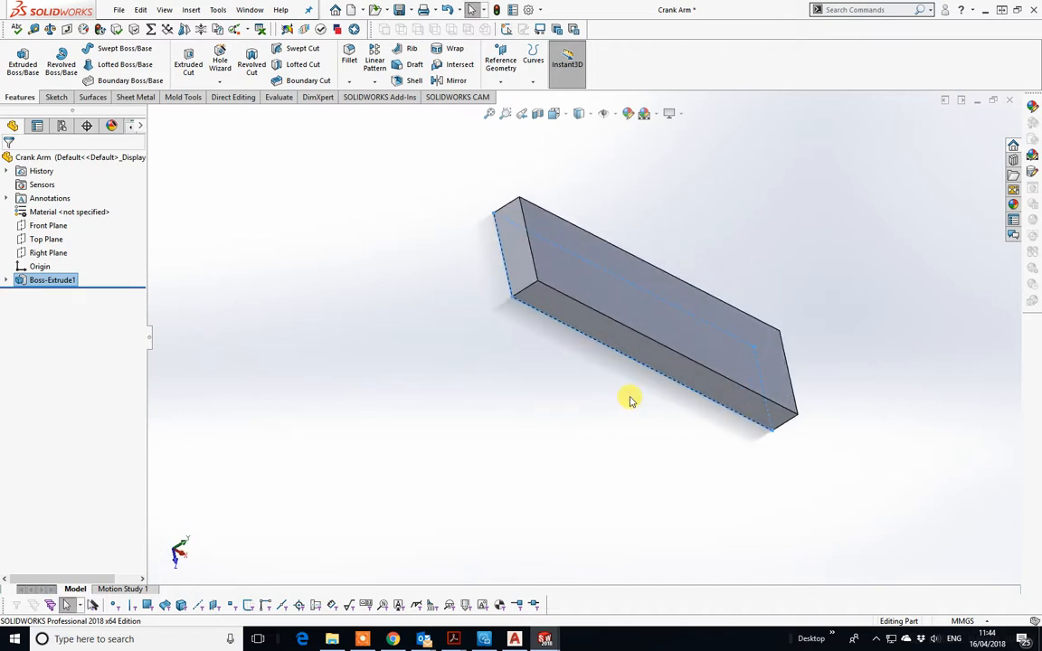
pyautogui.press('space')
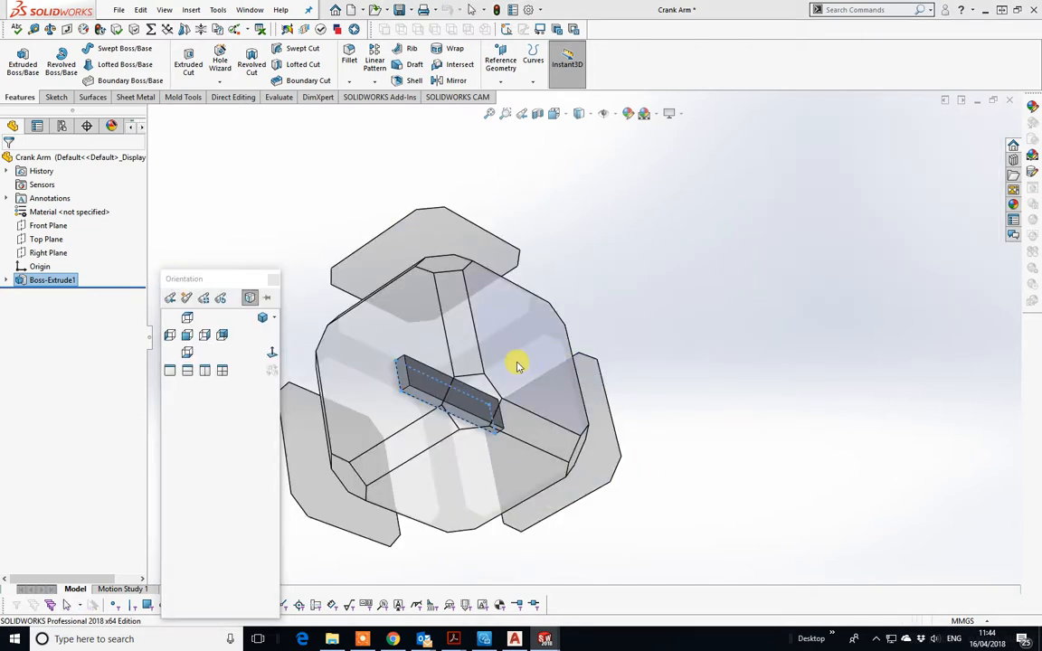
pyautogui.click(517, 361)
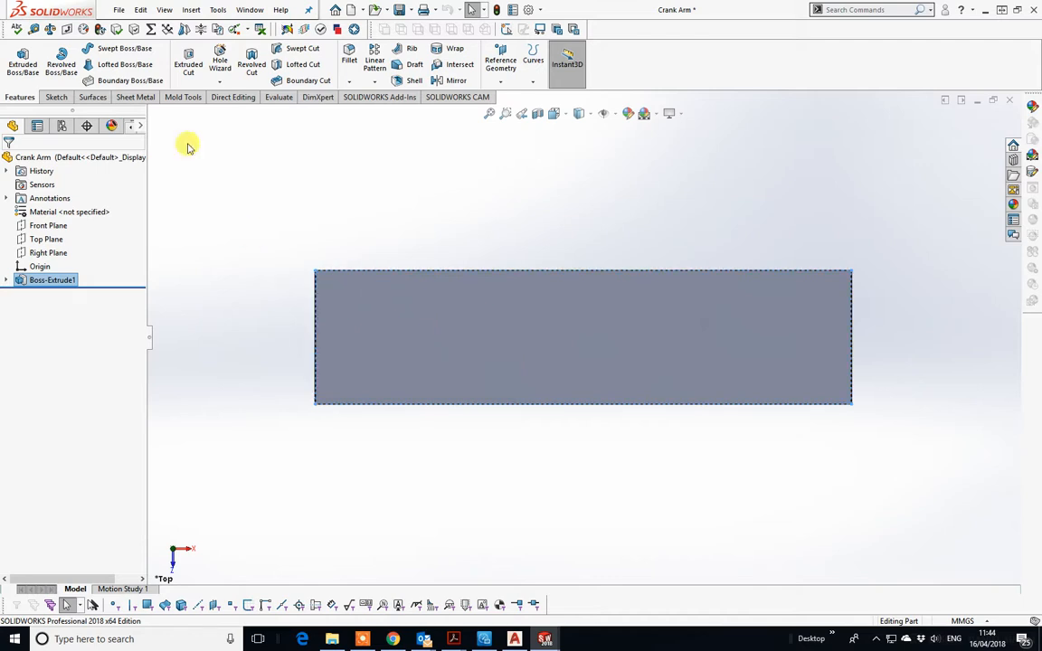
pyautogui.click(54, 97)
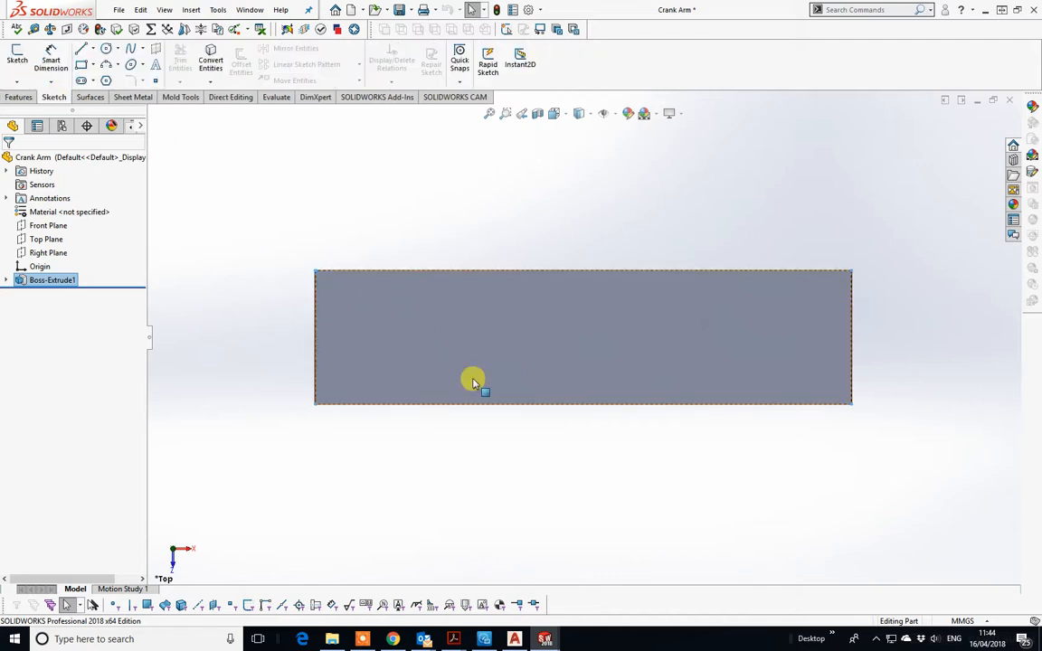
pyautogui.moveTo(465, 356); pyautogui.dragTo(472, 228, button='middle')
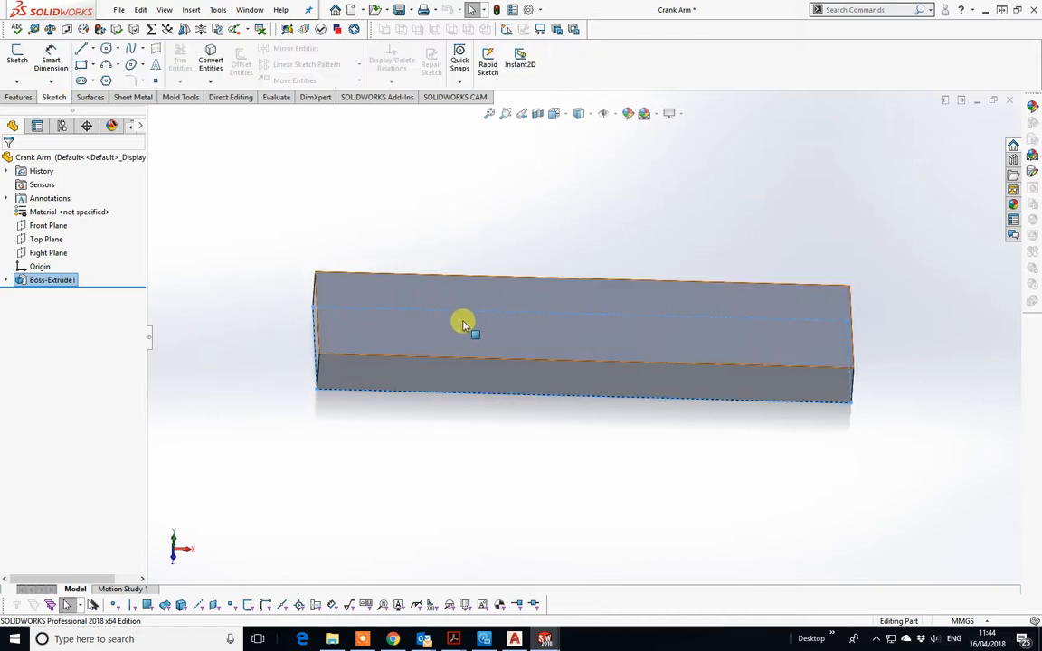
pyautogui.click(377, 289)
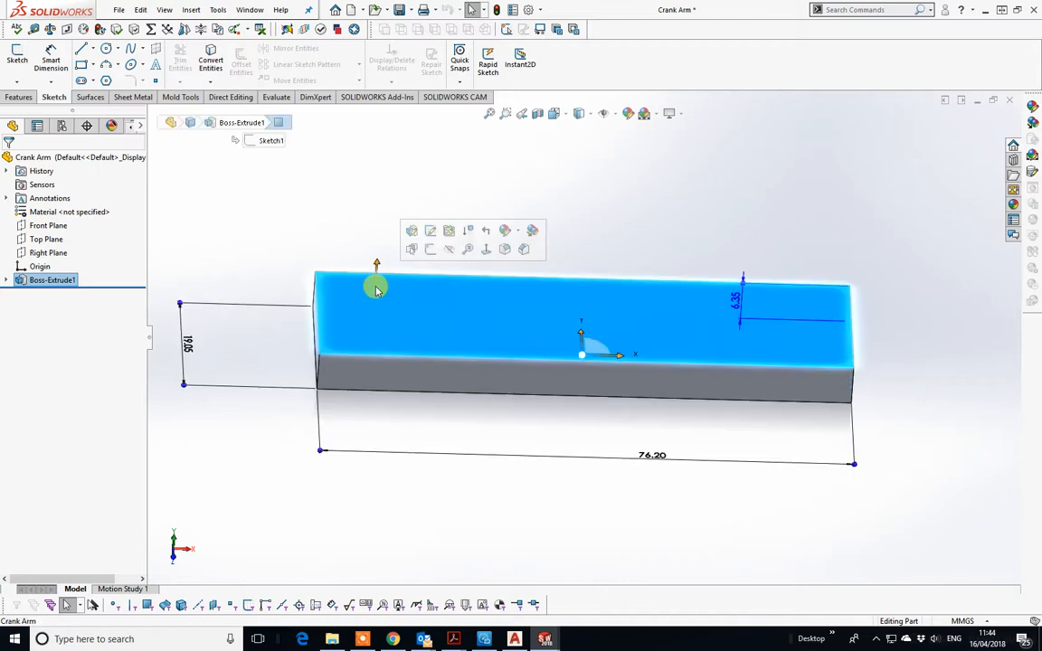
pyautogui.click(16, 60)
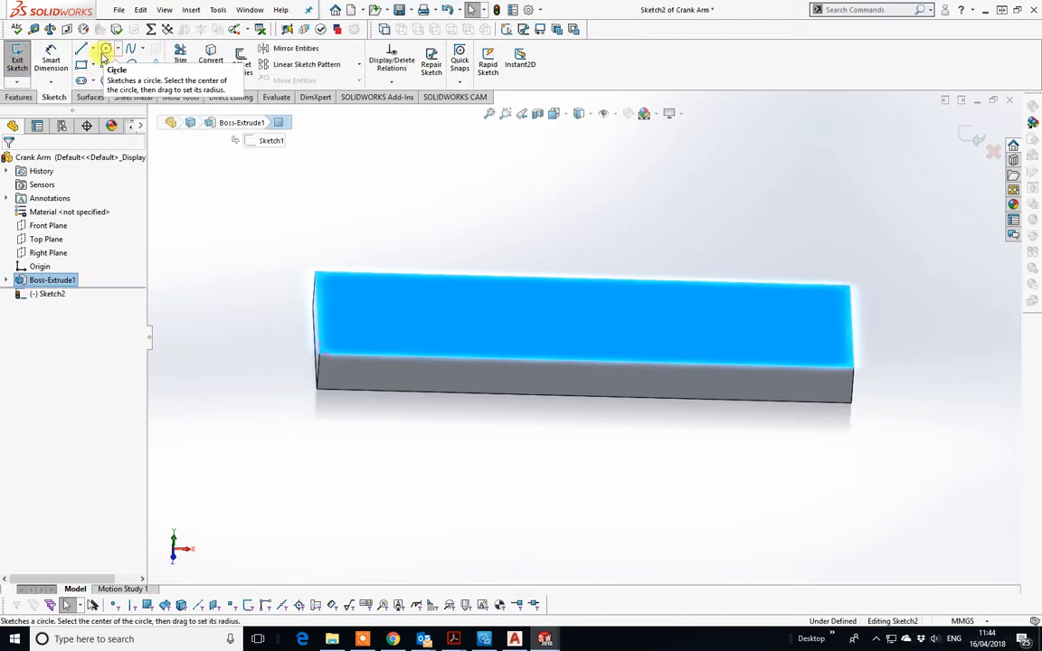
# Draw a horizontal centerline about 87 mm long through the middle of the block, extending past both short edges.
pyautogui.click(93, 50)
pyautogui.click(91, 65)
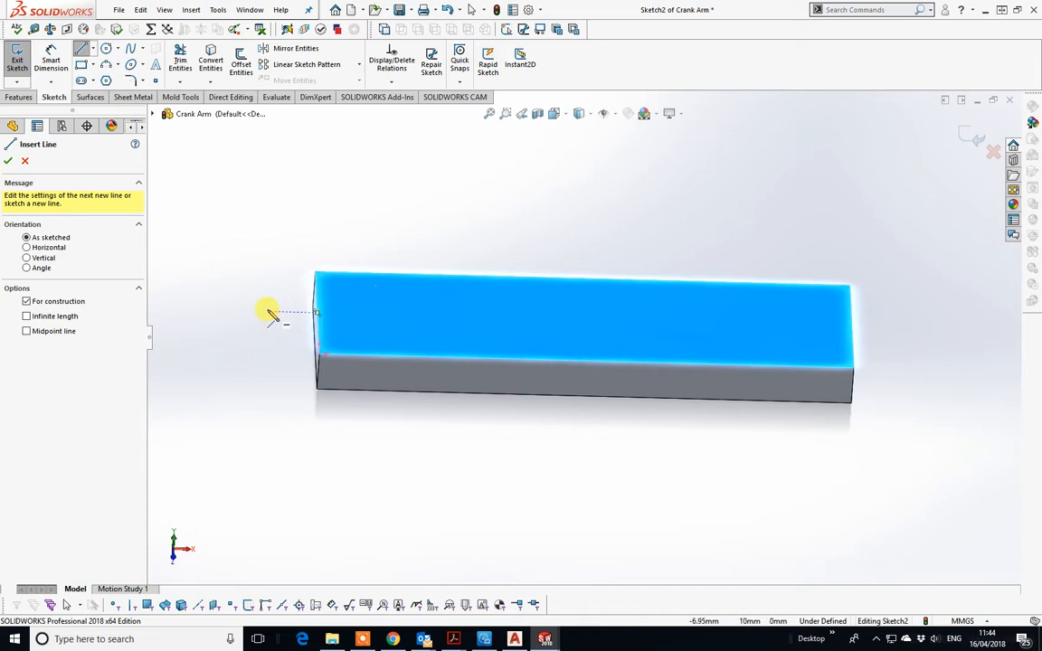
pyautogui.click(316, 313)
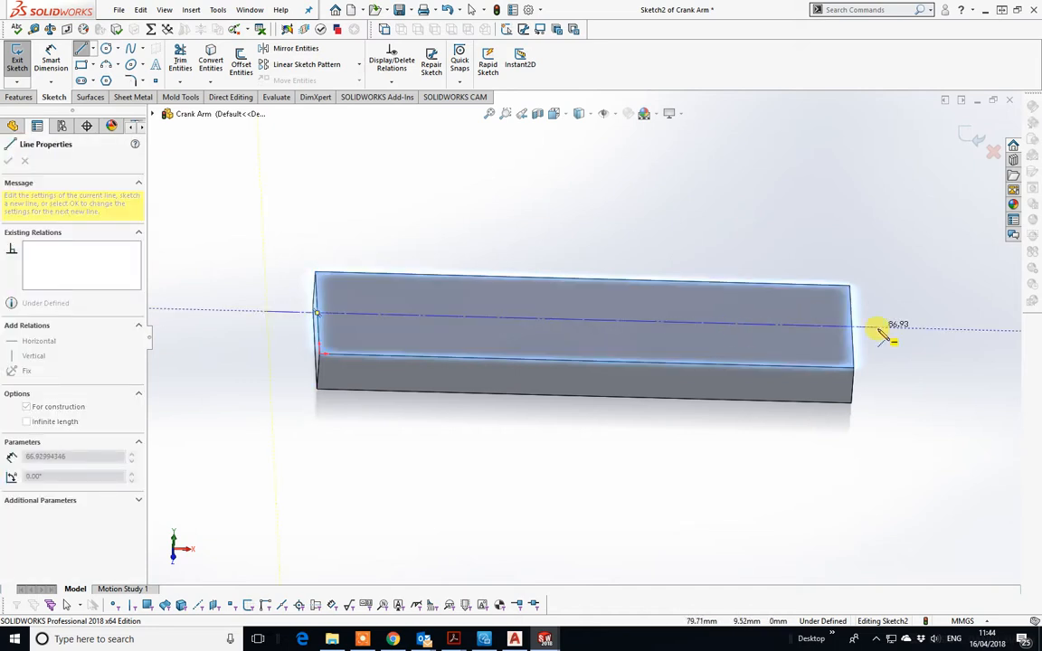
pyautogui.click(883, 328)
pyautogui.rightClick(889, 332)
pyautogui.click(901, 337)
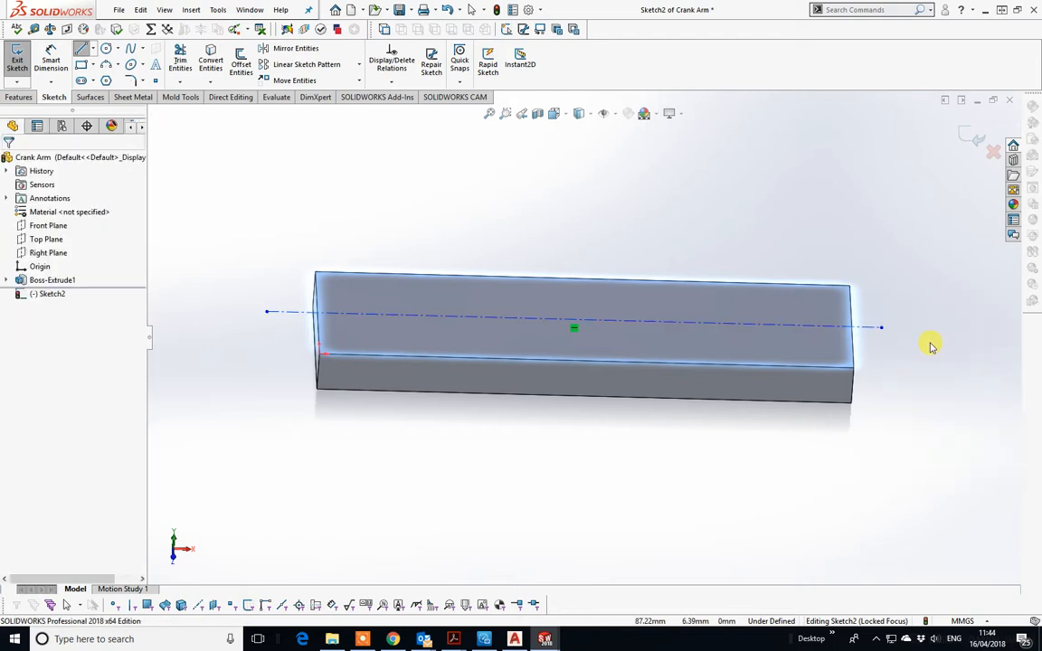
# Snap both ends of the horizontal centerline to the midpoints of the block's short edges and return to the top view.
pyautogui.moveTo(733, 234)
pyautogui.mouseDown(button='middle')
pyautogui.moveTo(721, 257)
pyautogui.moveTo(745, 321)
pyautogui.moveTo(733, 350)
pyautogui.mouseUp(button='middle')
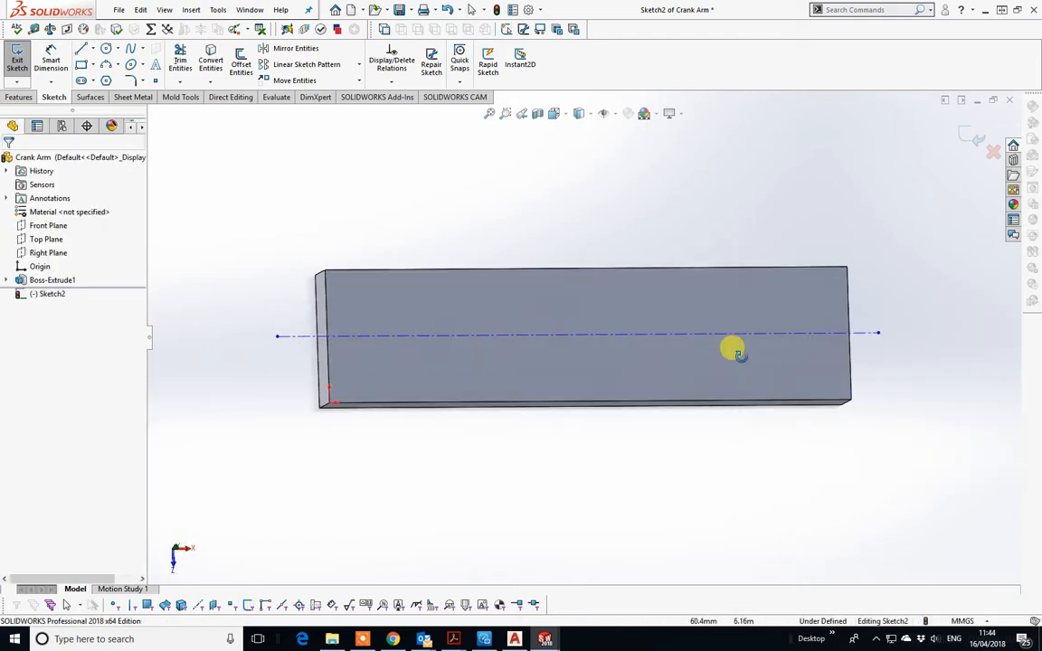
pyautogui.moveTo(277, 339); pyautogui.dragTo(327, 337)
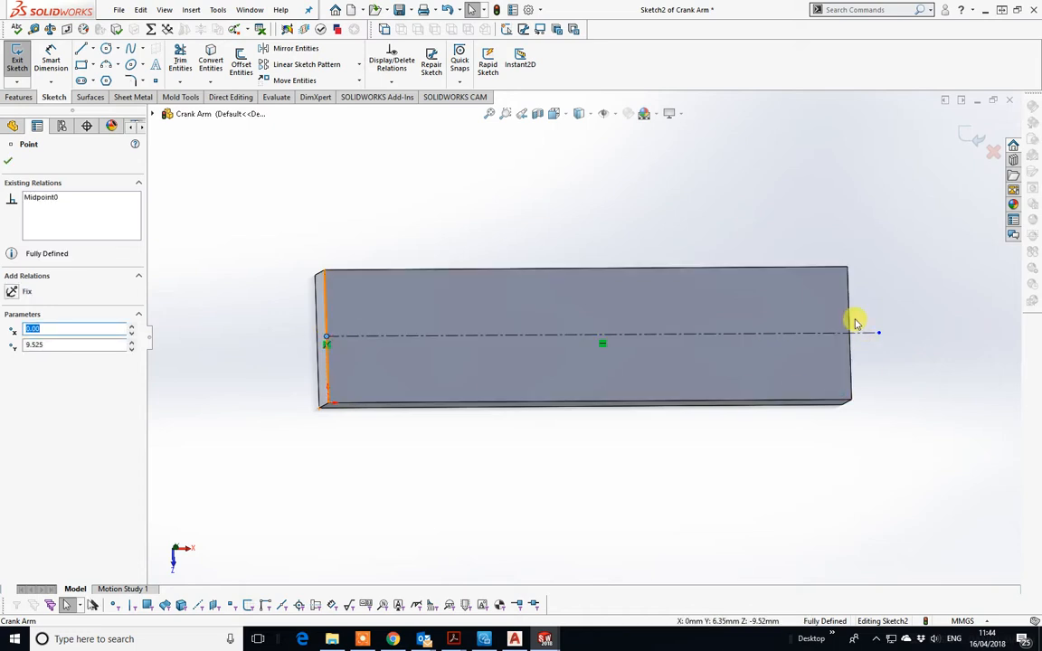
pyautogui.moveTo(880, 337); pyautogui.dragTo(848, 338)
pyautogui.click(635, 186)
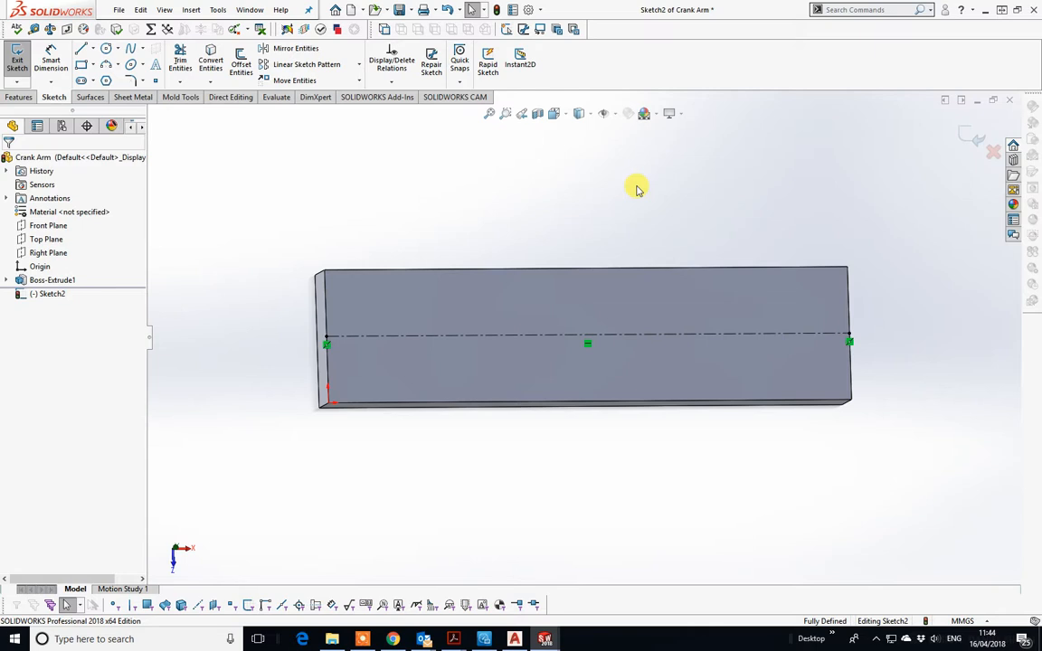
pyautogui.press('space')
pyautogui.click(518, 383)
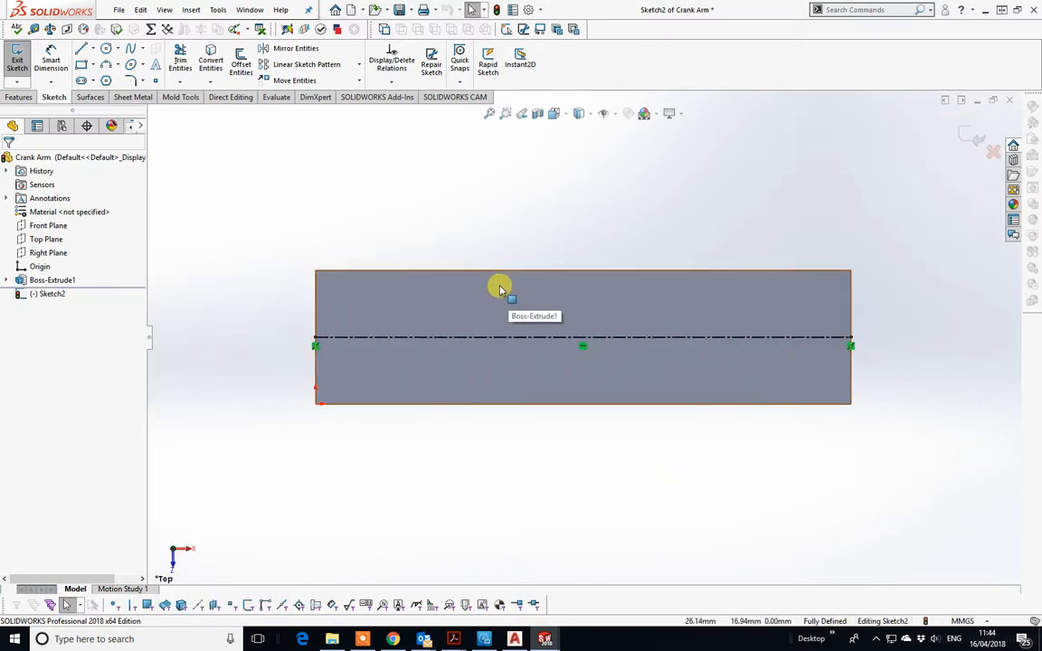
# Draw a vertical centerline about 33 mm long across the block near its left end.
pyautogui.click(93, 48)
pyautogui.click(104, 77)
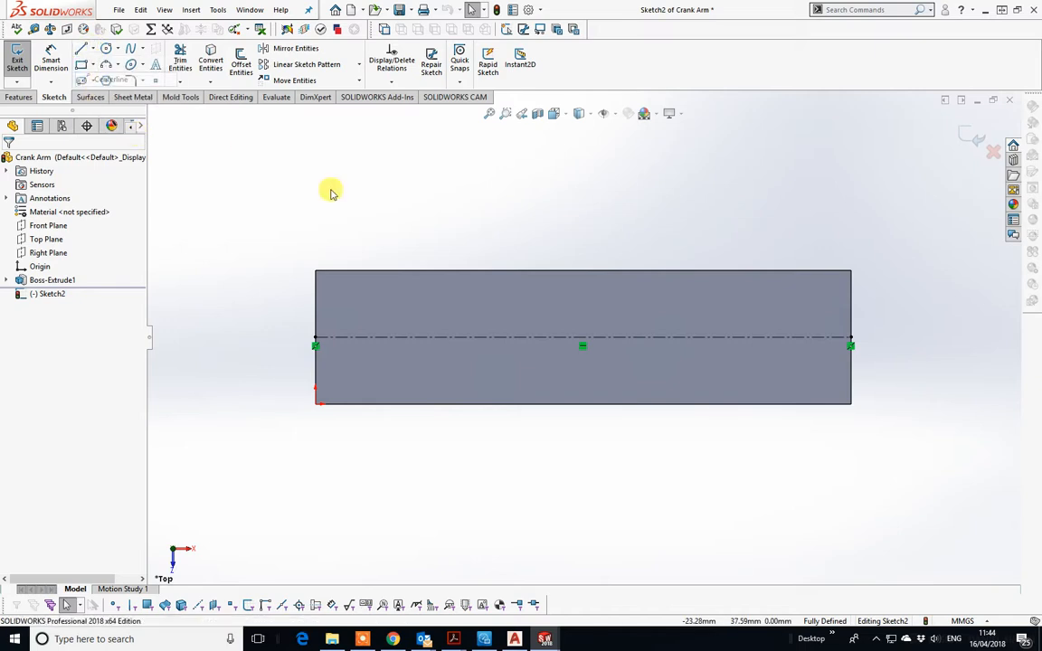
pyautogui.click(403, 226)
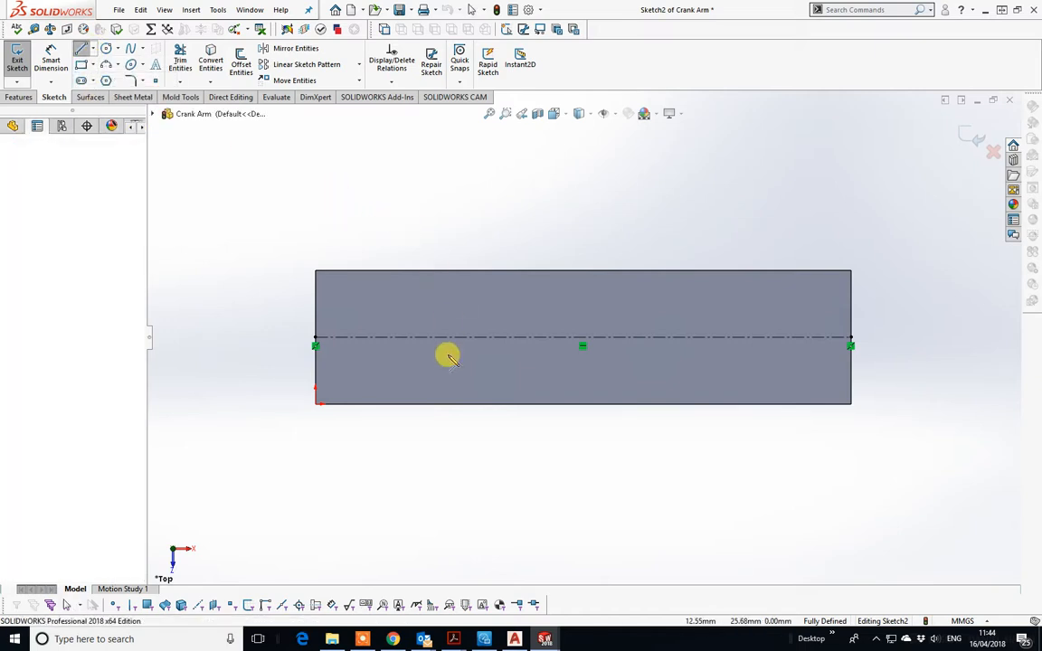
pyautogui.click(404, 454)
pyautogui.rightClick(414, 460)
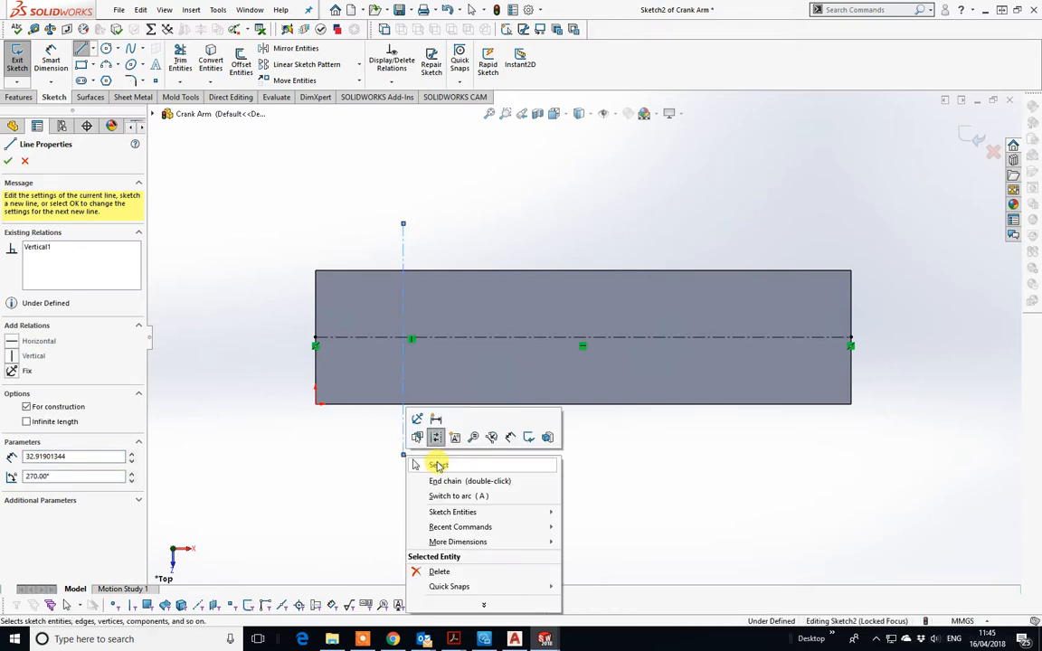
pyautogui.click(438, 465)
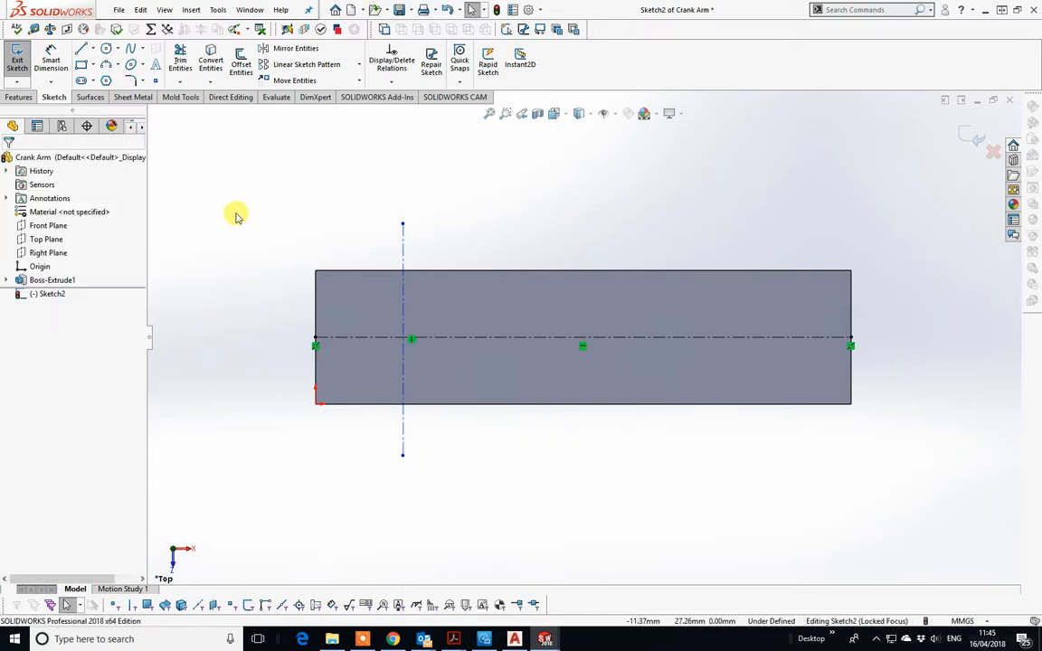
# Dimension the vertical centerline from the block's left edge and set the distance to 9.53 mm.
pyautogui.click(52, 56)
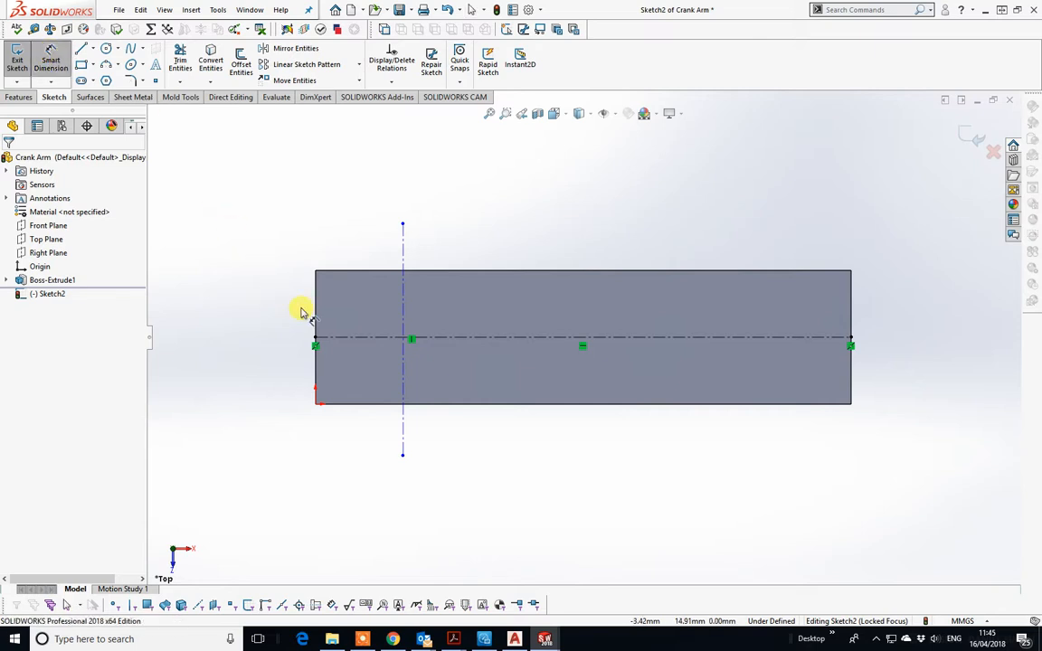
pyautogui.click(316, 308)
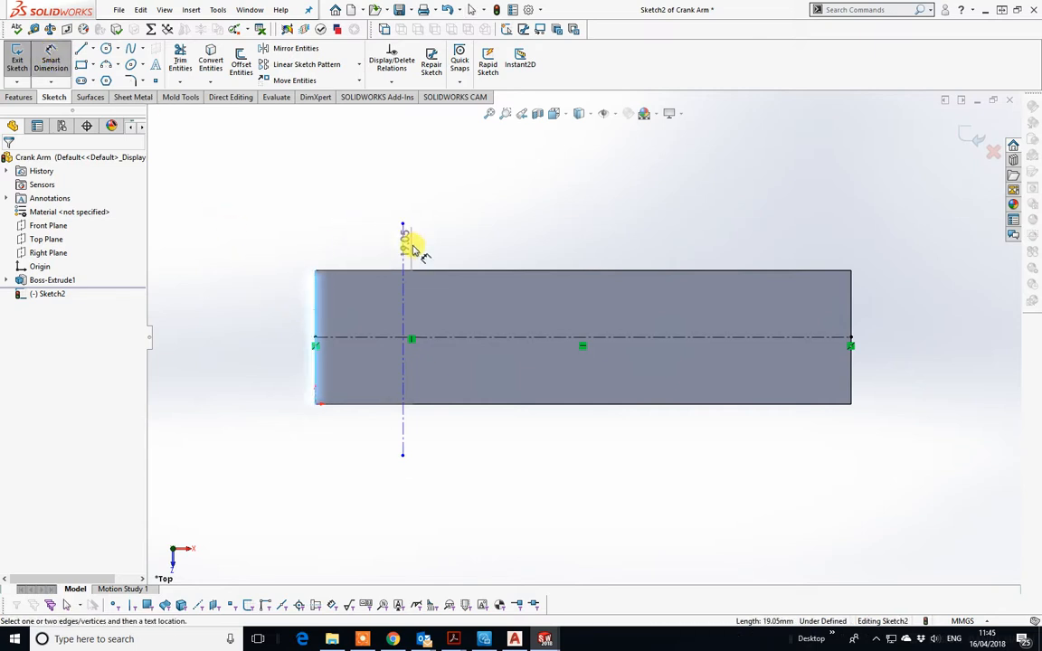
pyautogui.click(404, 253)
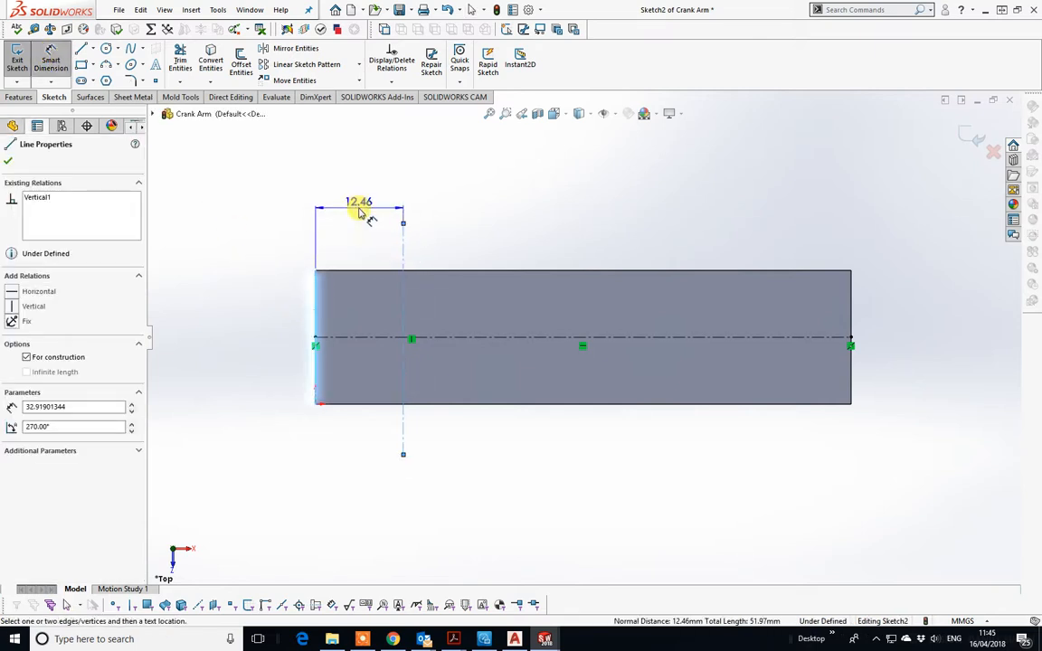
pyautogui.click(369, 217)
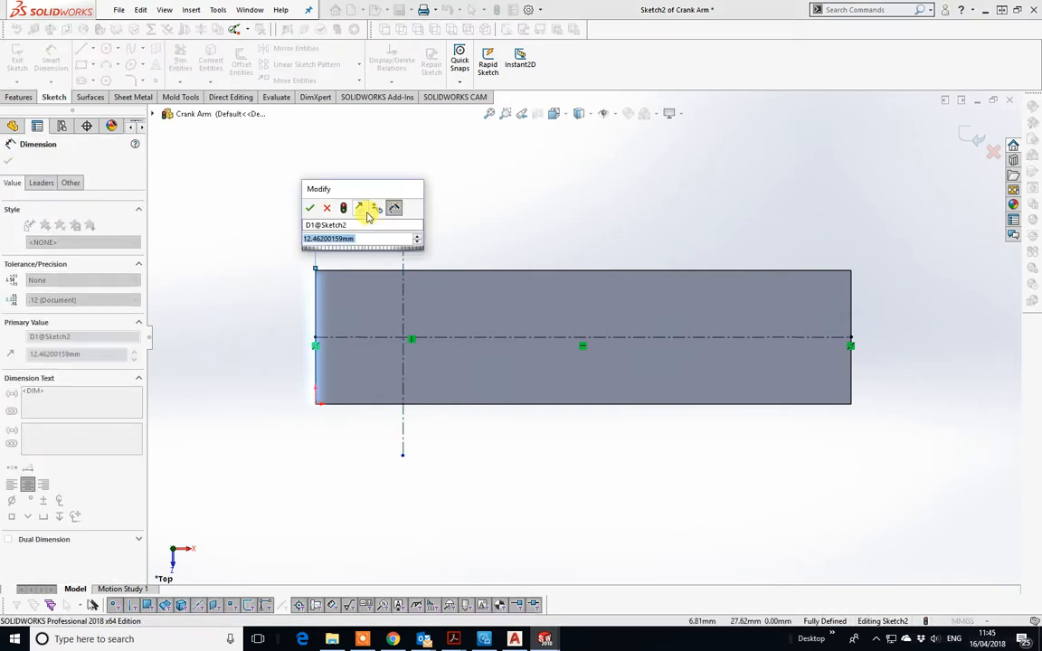
pyautogui.write('9.53')
pyautogui.press('Return')
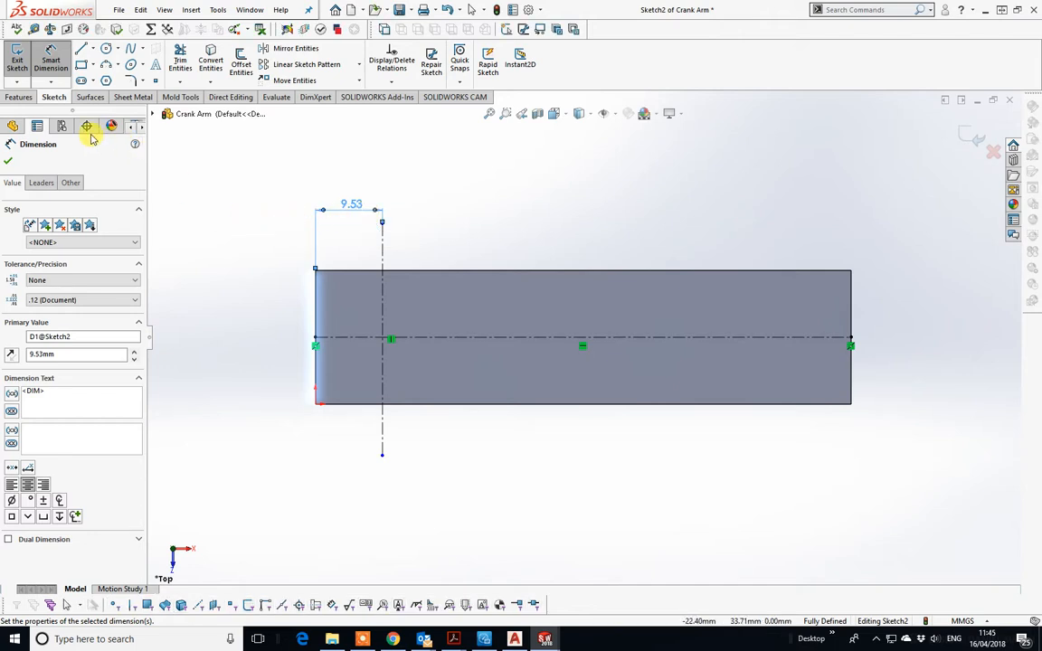
# Draw a second vertical centerline about 29 mm long across the block near its right end.
pyautogui.click(93, 49)
pyautogui.click(88, 78)
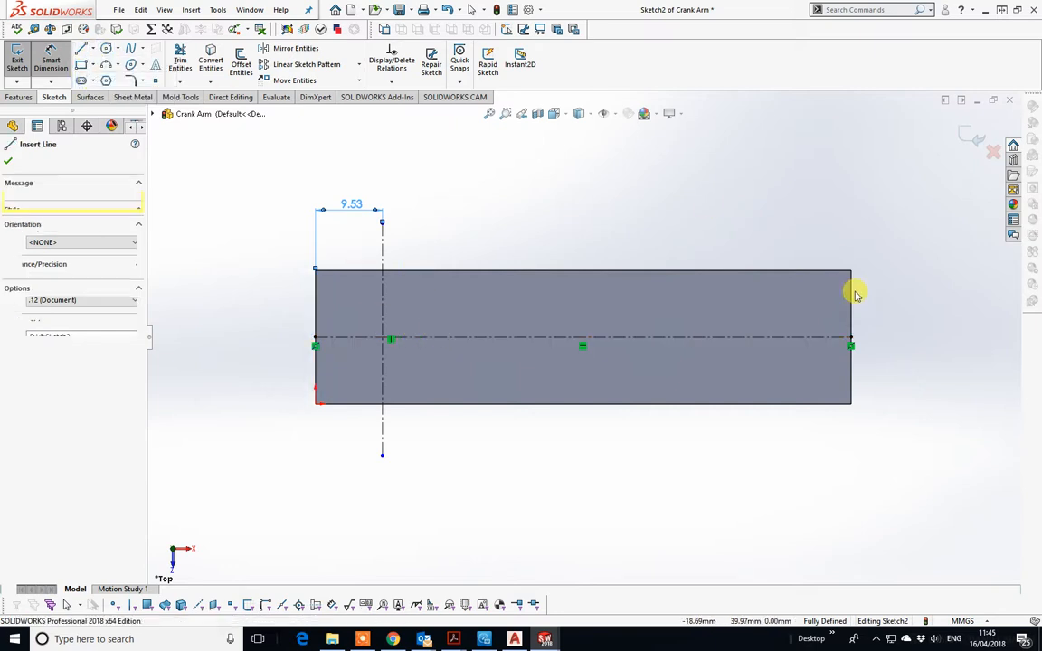
pyautogui.click(773, 243)
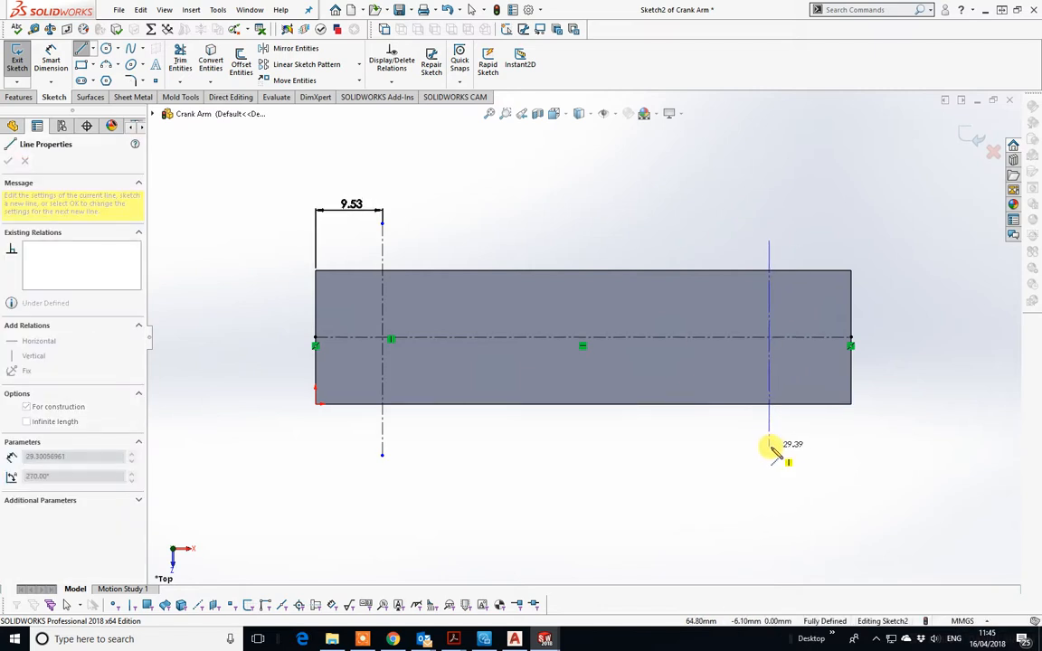
pyautogui.click(771, 447)
pyautogui.rightClick(775, 447)
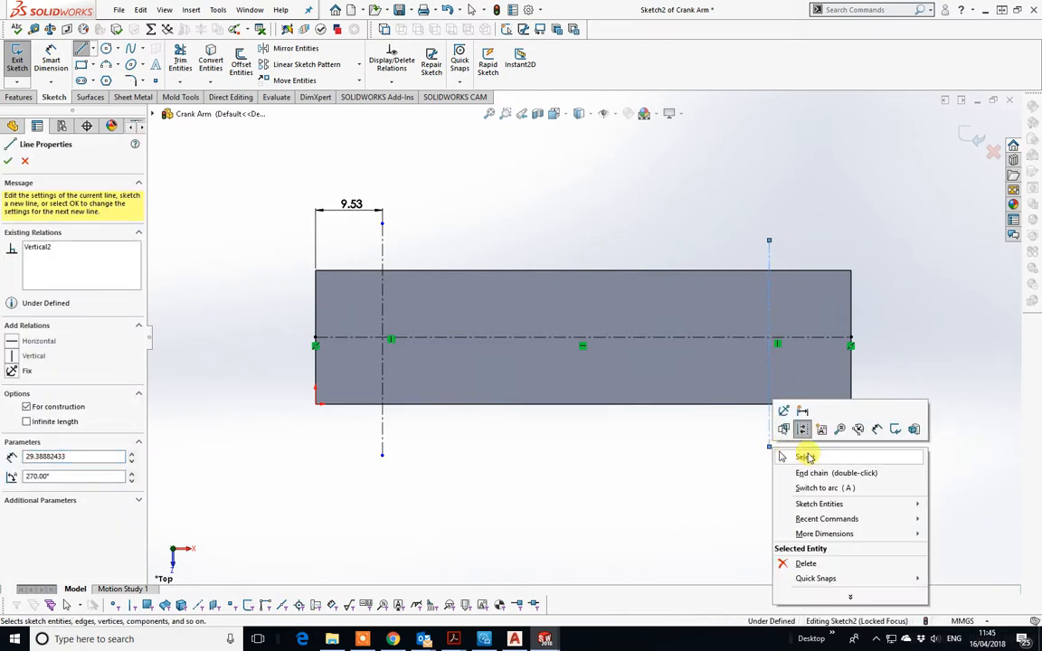
pyautogui.click(810, 461)
pyautogui.press('Escape')
# Dimension the distance between the block's right edge and the second vertical centerline, accepting the proposed value.
pyautogui.click(50, 59)
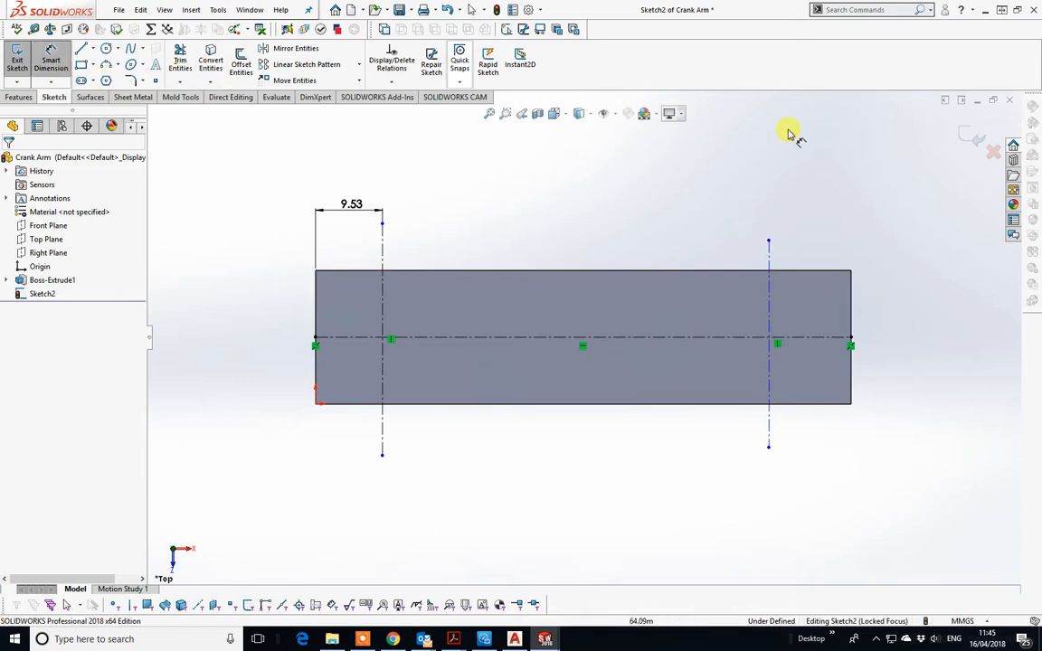
pyautogui.click(851, 298)
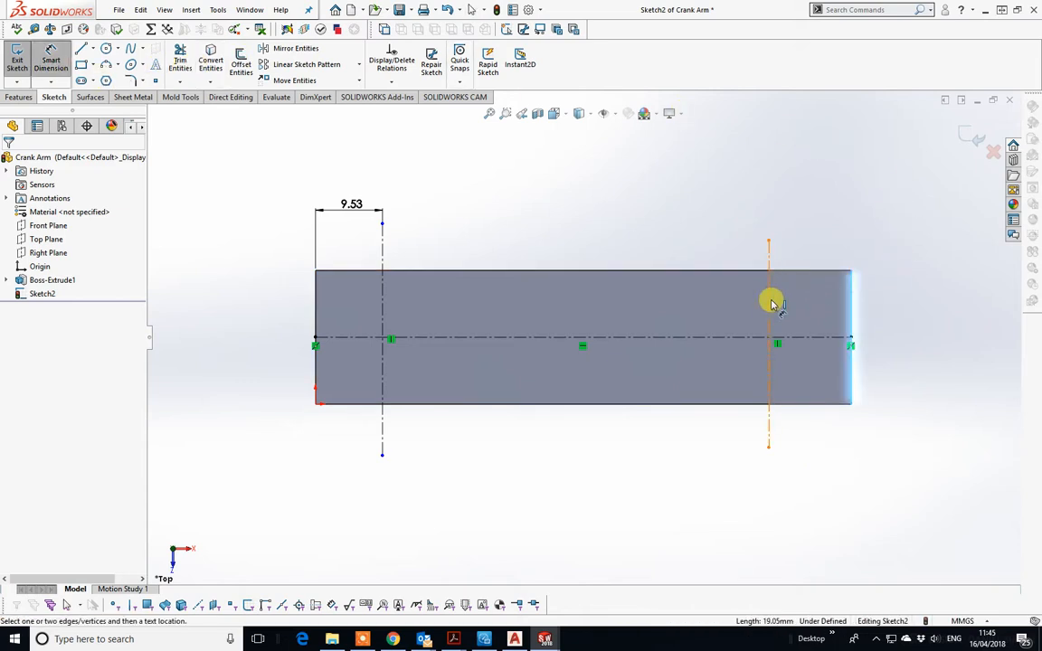
pyautogui.click(769, 299)
pyautogui.click(823, 214)
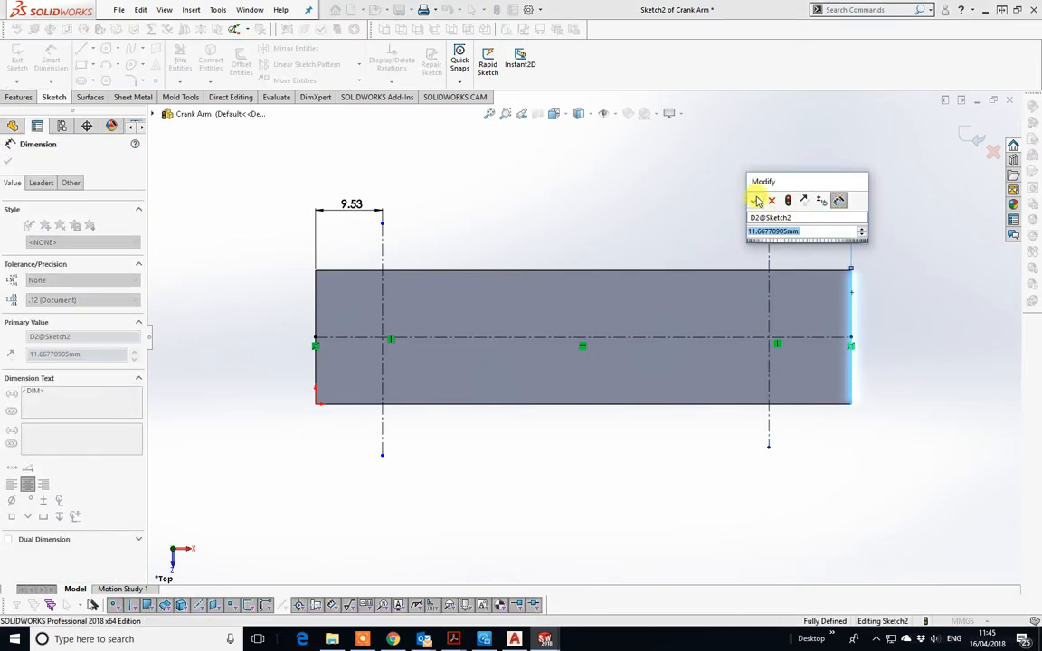
pyautogui.click(757, 200)
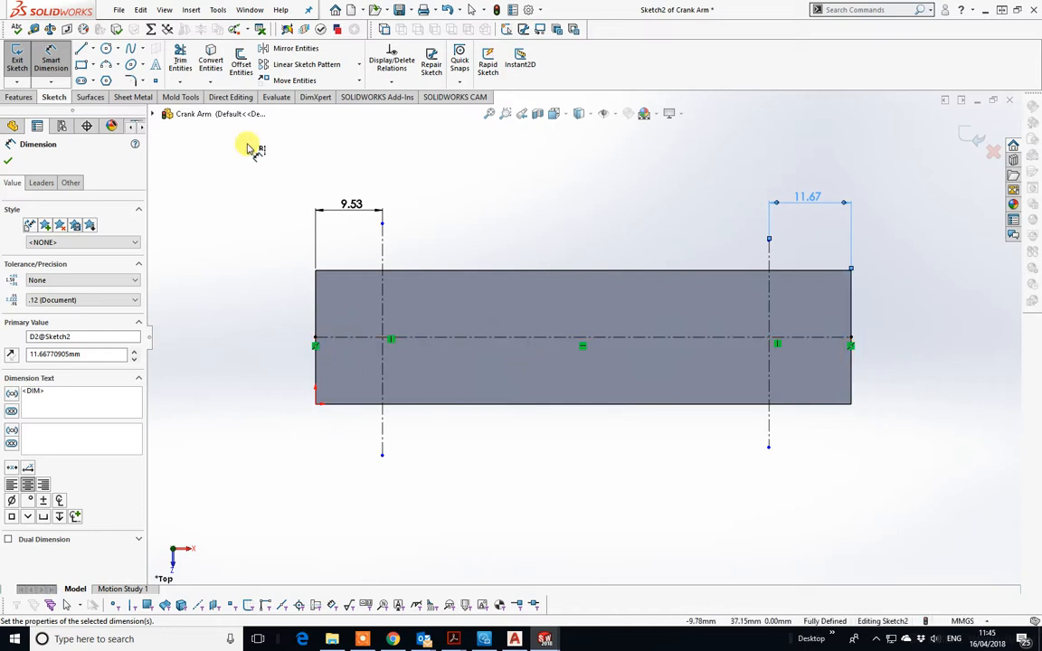
# Draw a circle of about 5.8 mm radius near the left centerline crossing and move it clear above the block.
pyautogui.click(106, 48)
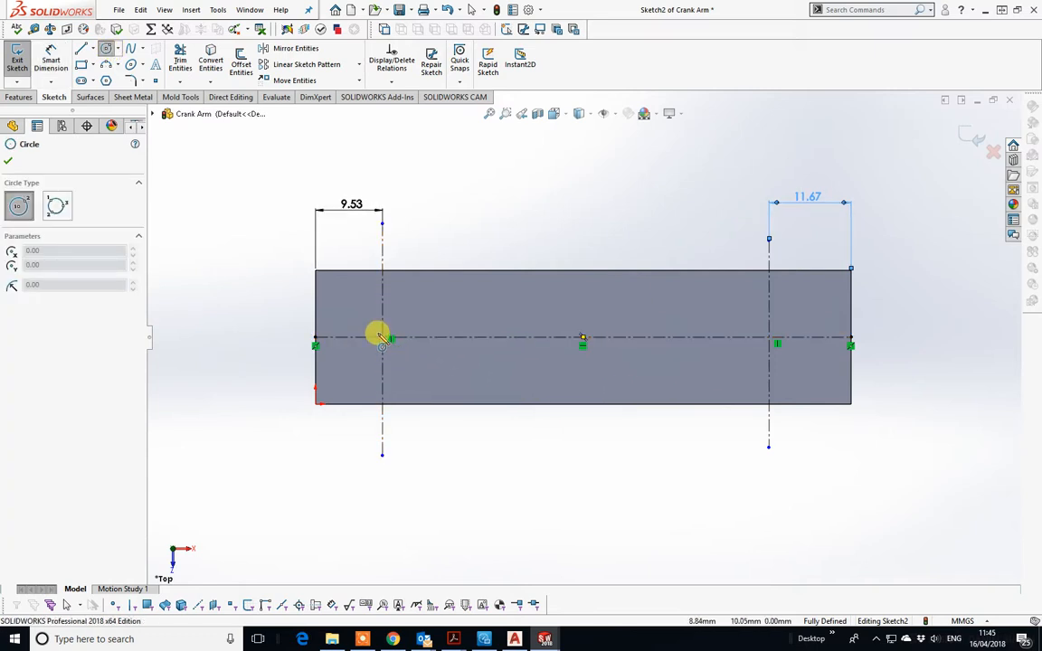
pyautogui.click(404, 319)
pyautogui.click(433, 349)
pyautogui.rightClick(433, 350)
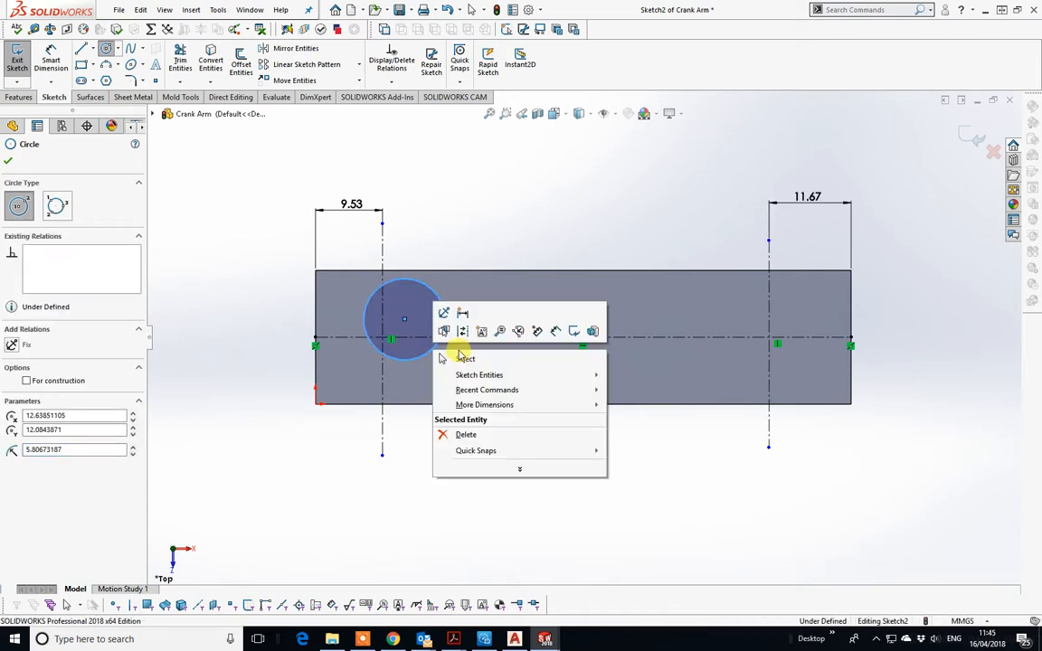
pyautogui.click(471, 360)
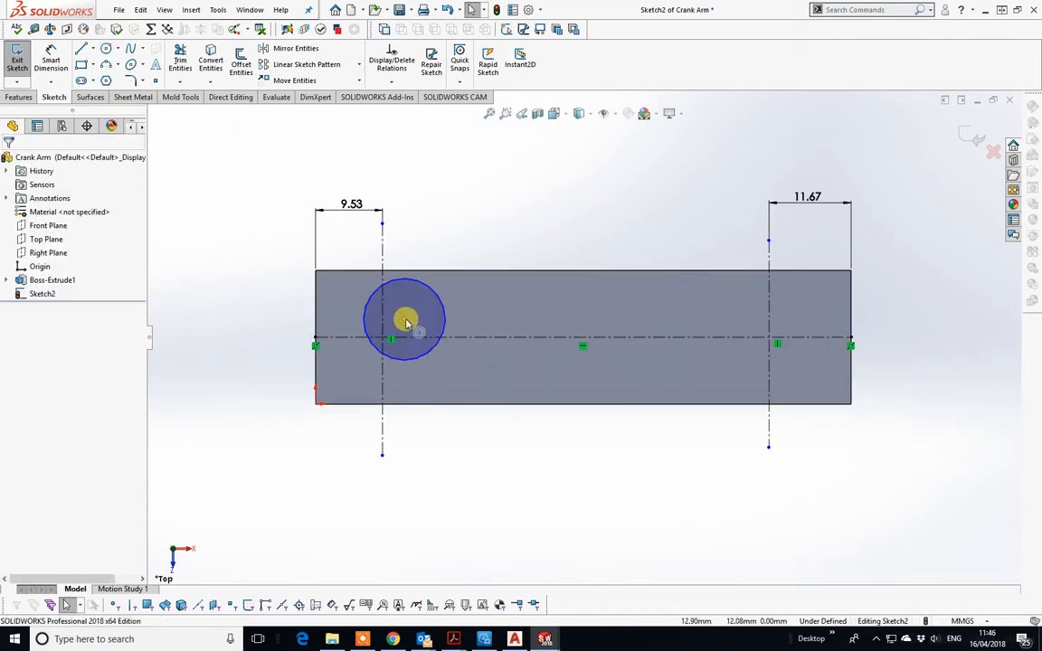
pyautogui.moveTo(405, 319); pyautogui.dragTo(501, 196)
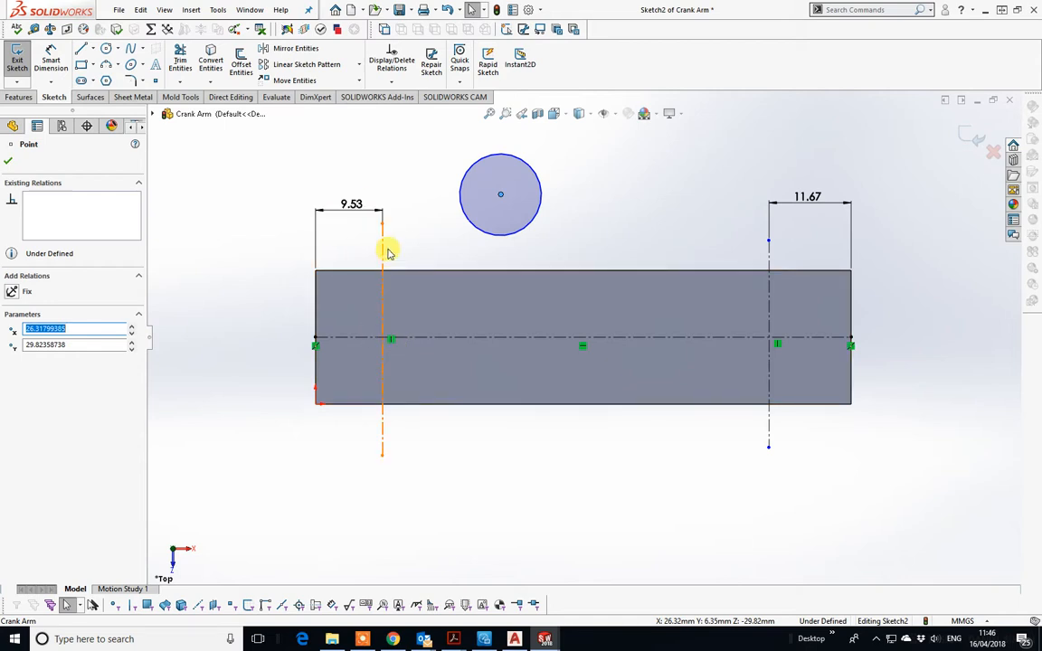
pyautogui.press('Escape')
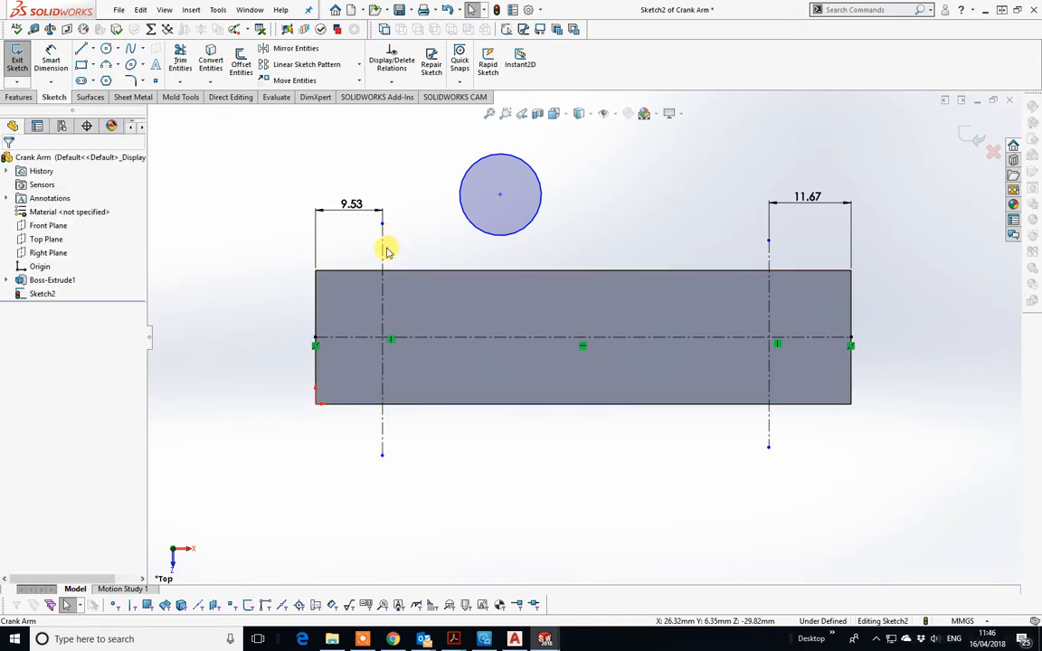
# Delete the left vertical centerline along with its dimension and move the circle's centre onto the horizontal centerline near the block's left end.
pyautogui.click(384, 251)
pyautogui.press('Delete')
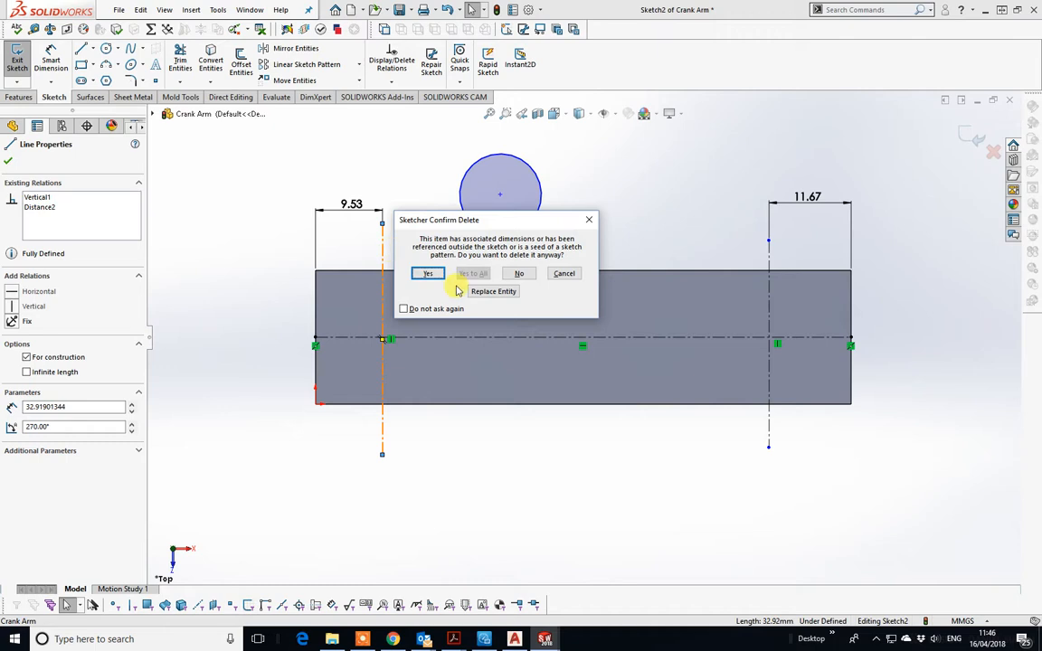
pyautogui.click(431, 275)
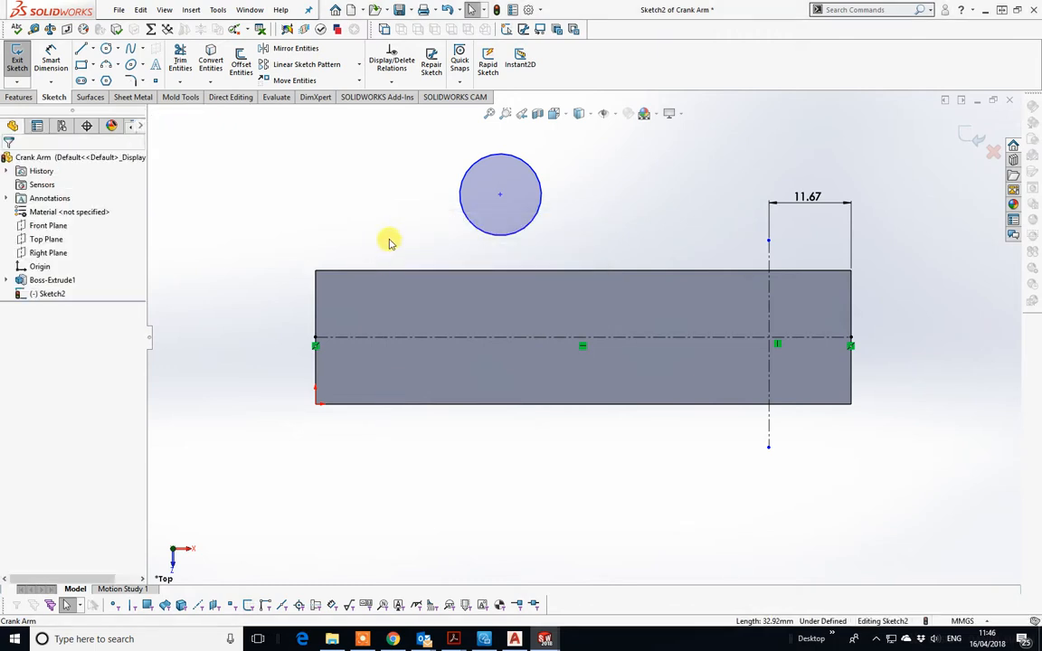
pyautogui.moveTo(500, 195); pyautogui.dragTo(433, 339)
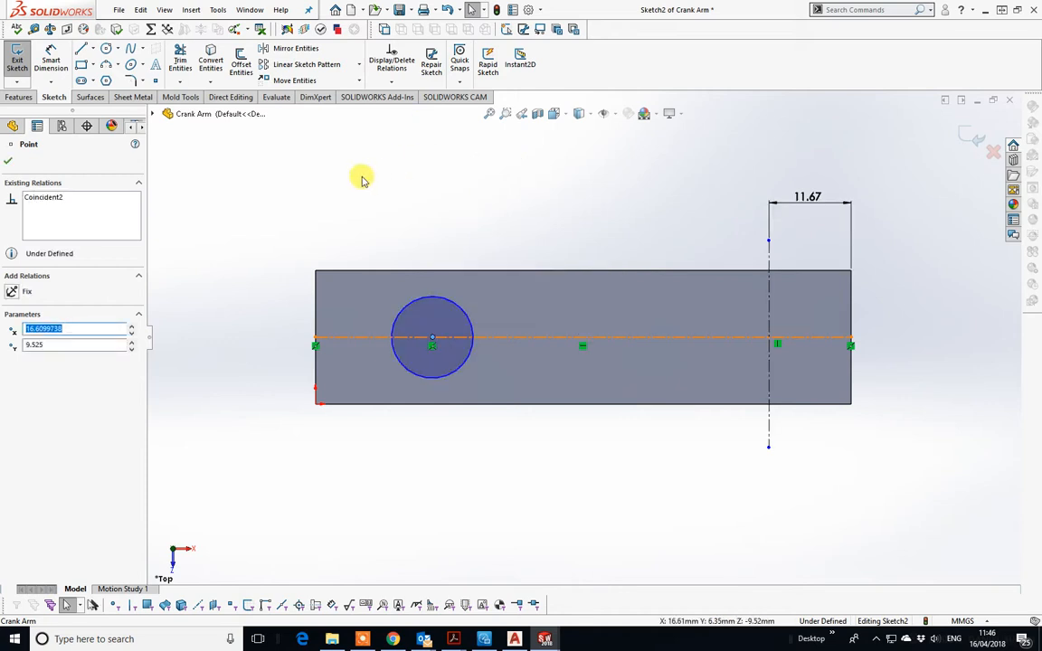
# Dimension the circle's centre from the block's left edge and set the distance to 9.53 mm.
pyautogui.click(51, 57)
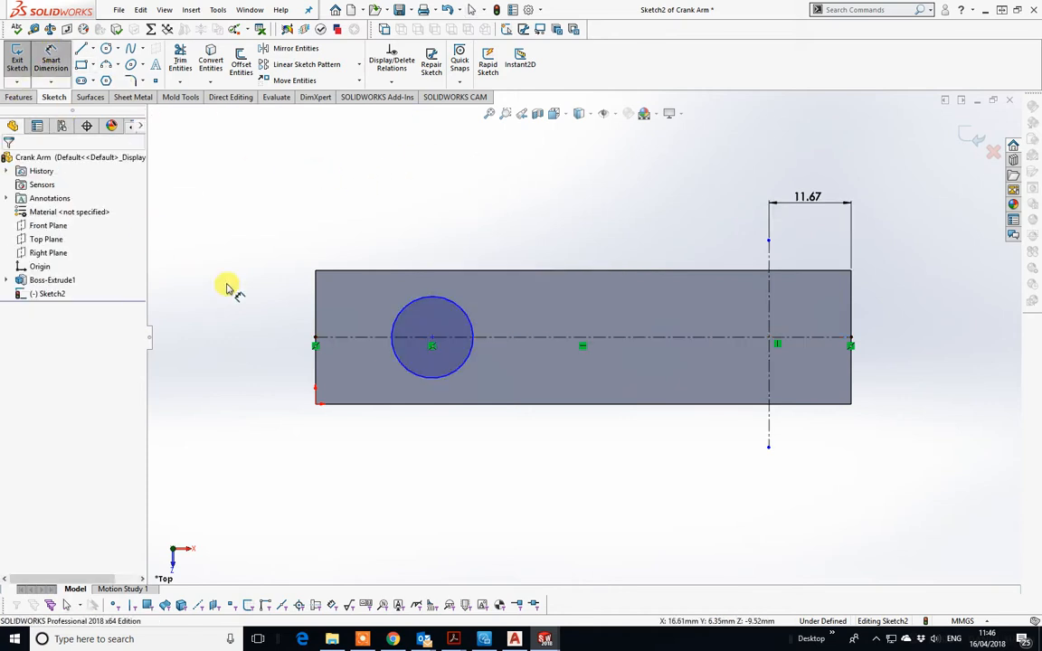
pyautogui.click(316, 307)
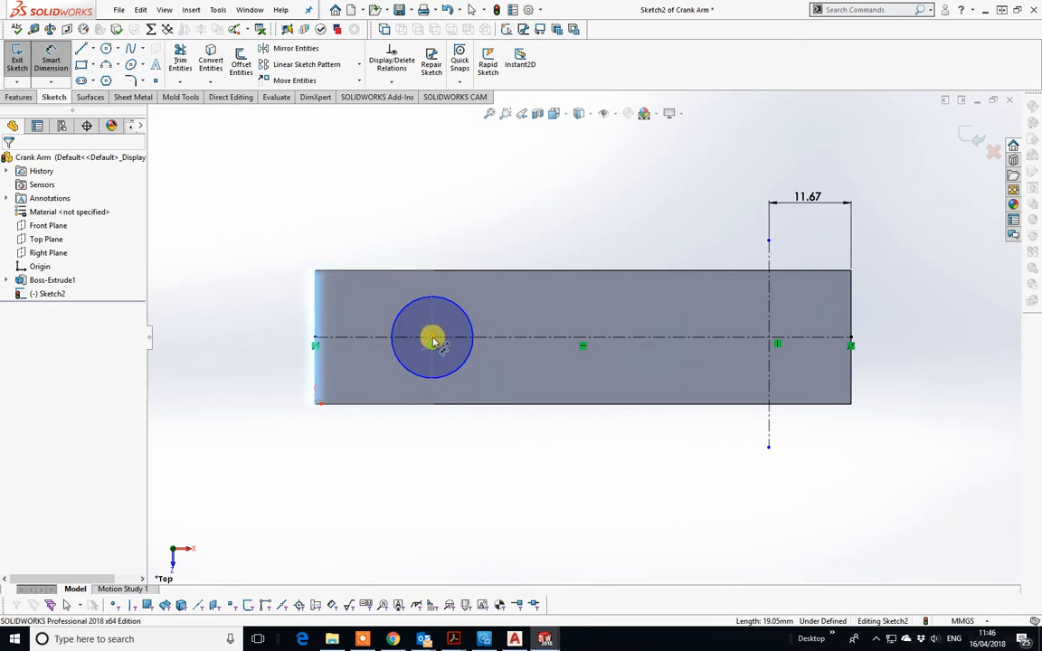
pyautogui.click(431, 338)
pyautogui.click(380, 246)
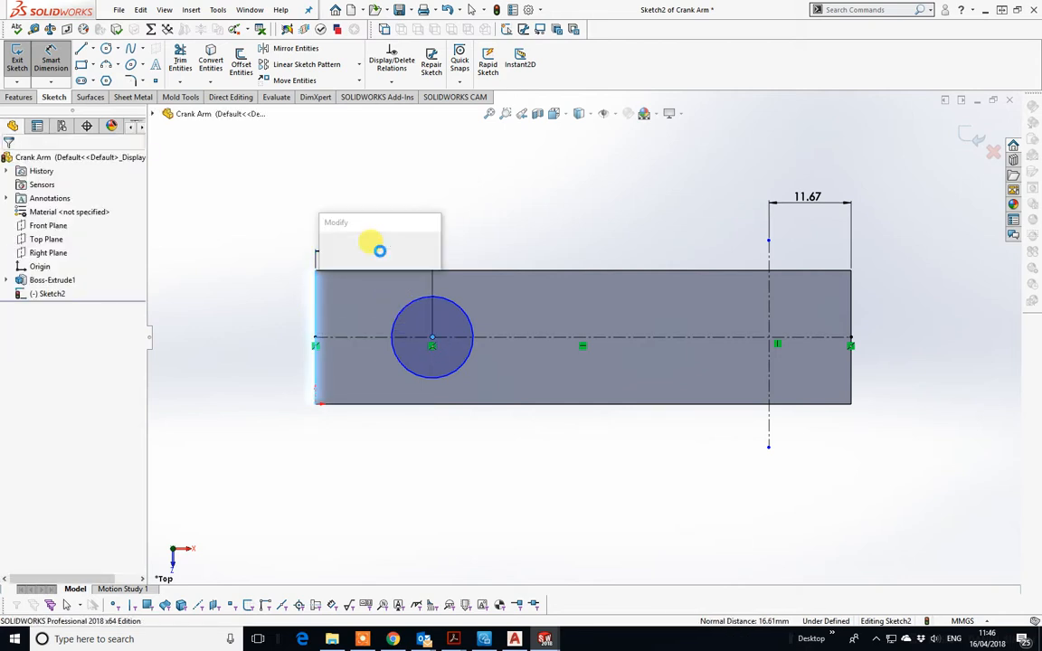
pyautogui.write('9.53')
pyautogui.press('Return')
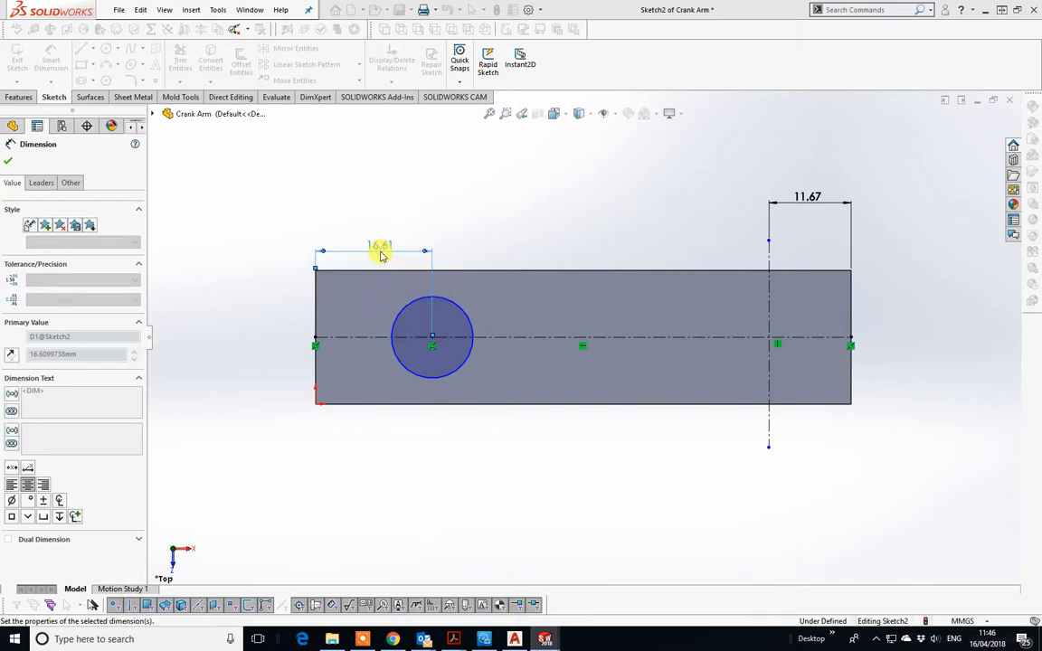
# Dimension the left circle's diameter and set it to 4.57 mm.
pyautogui.click(408, 372)
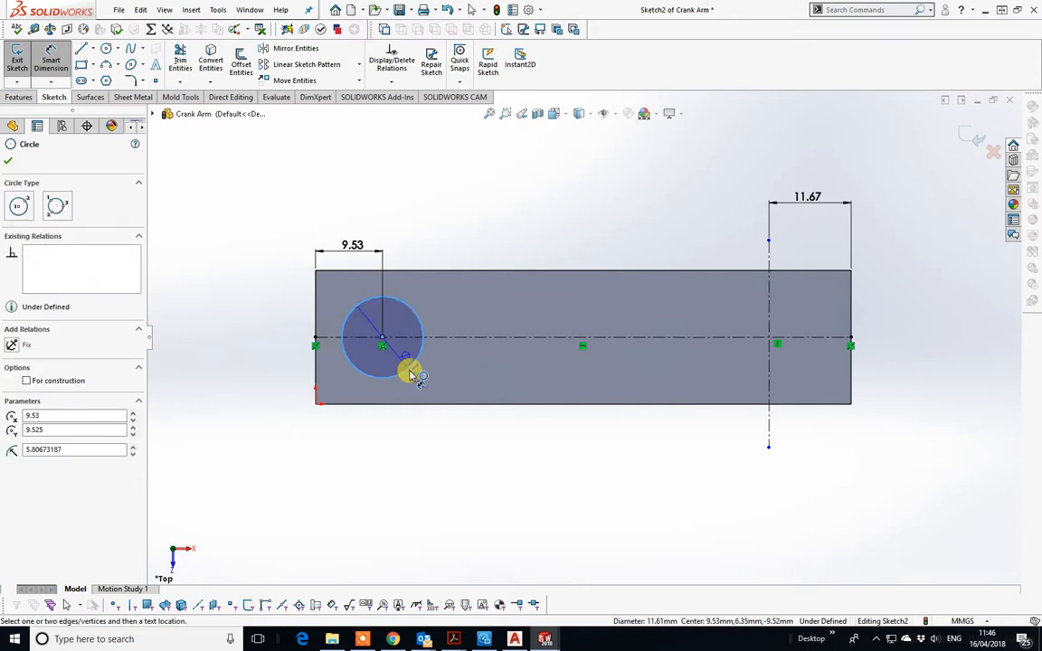
pyautogui.click(456, 470)
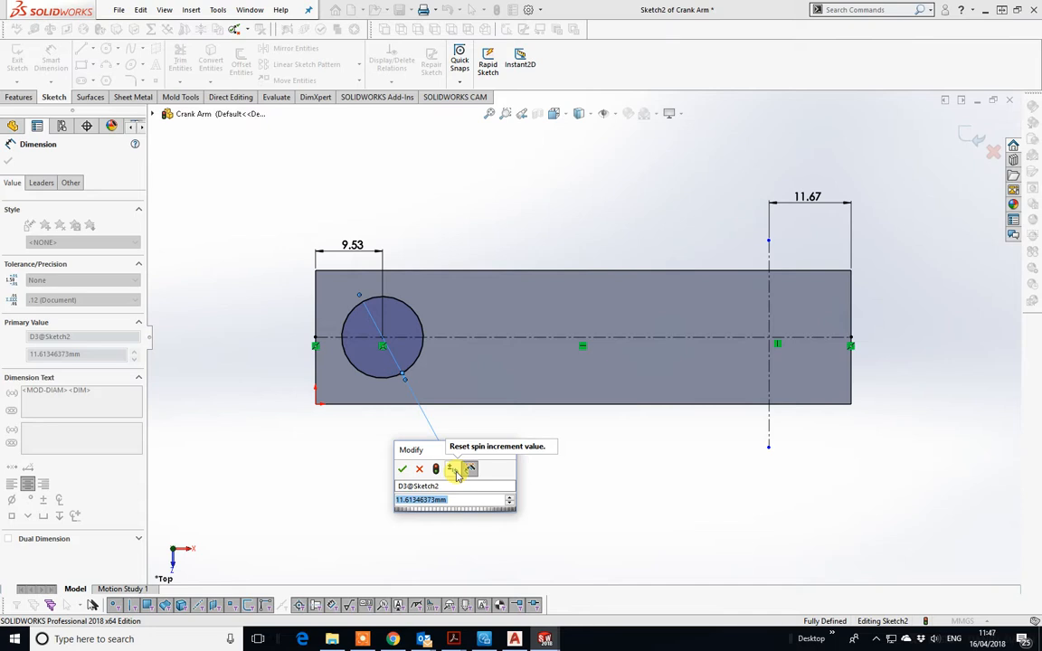
pyautogui.write('6.35')
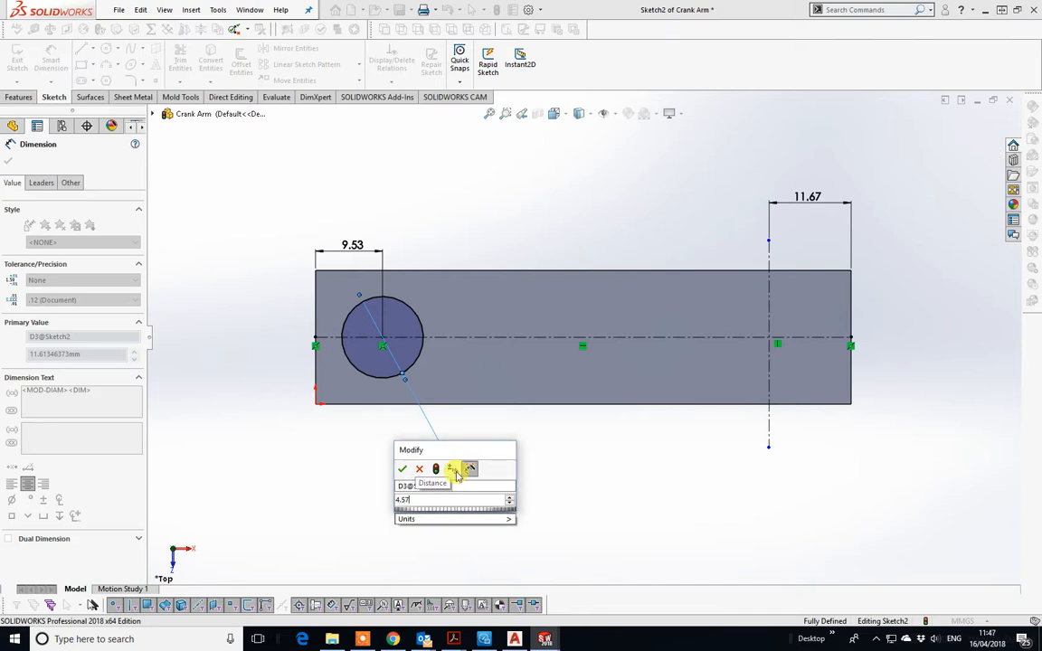
pyautogui.press('Return')
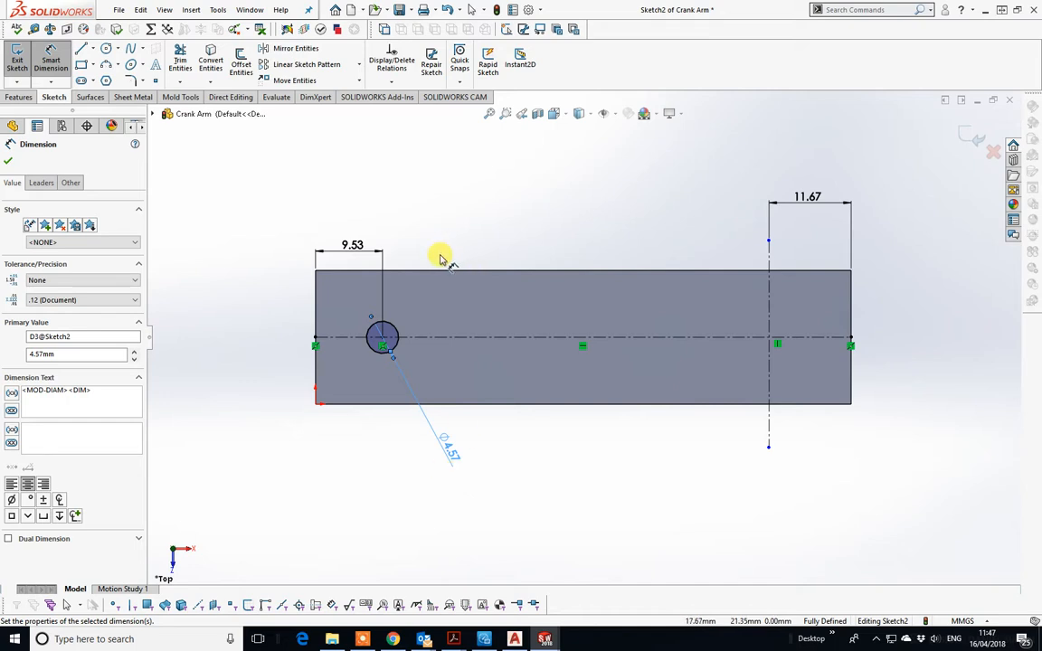
pyautogui.click(8, 160)
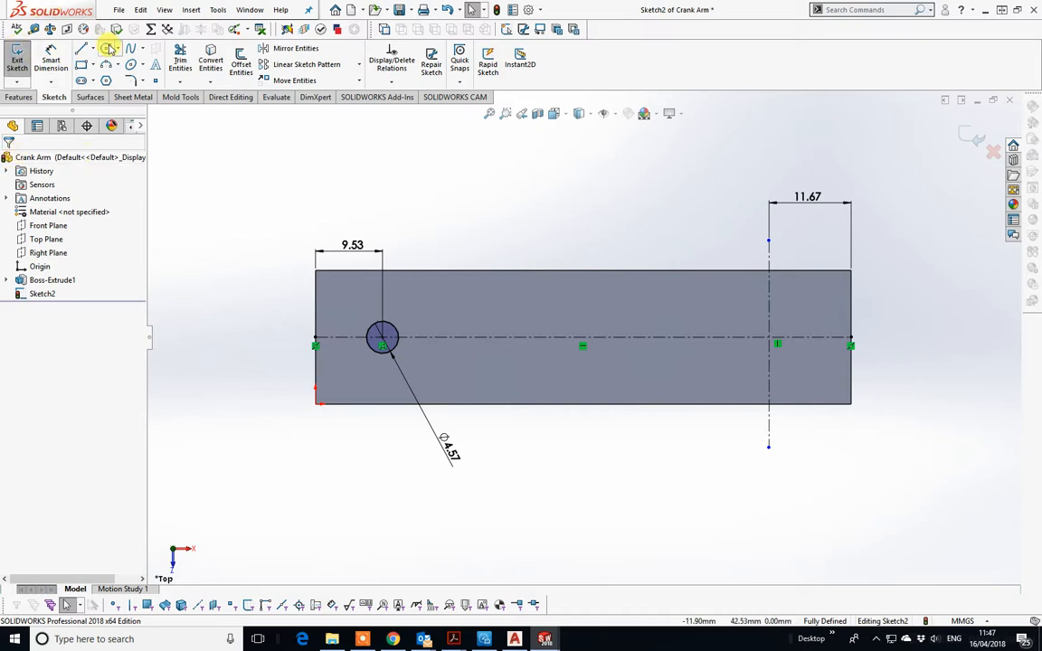
# Delete the remaining vertical centerline near the block's right end along with its dimension.
pyautogui.click(770, 315)
pyautogui.press('Delete')
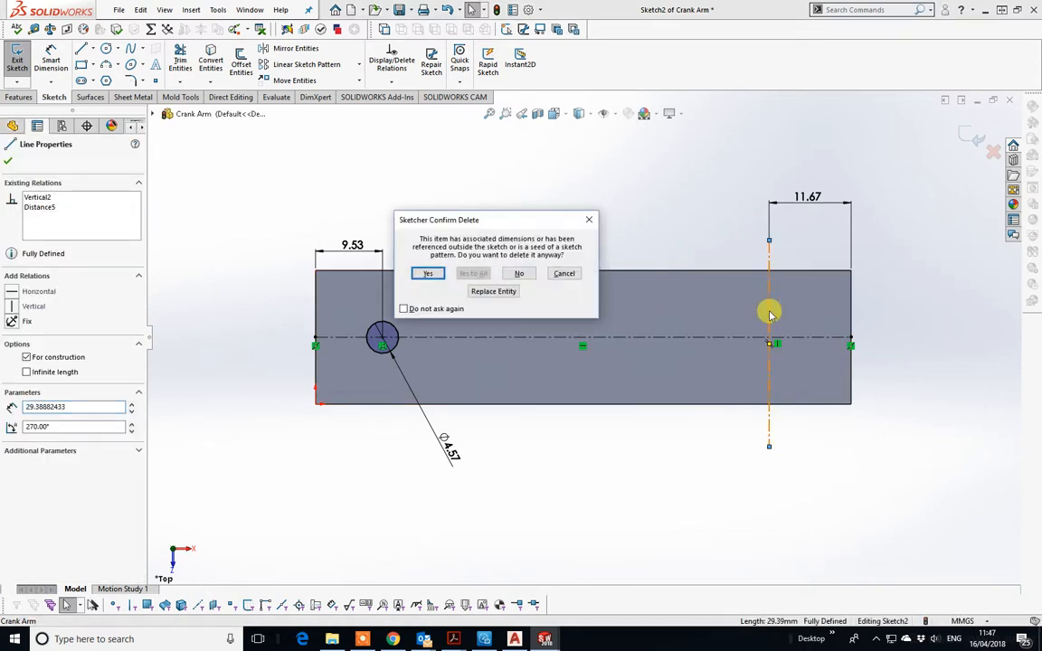
pyautogui.click(439, 274)
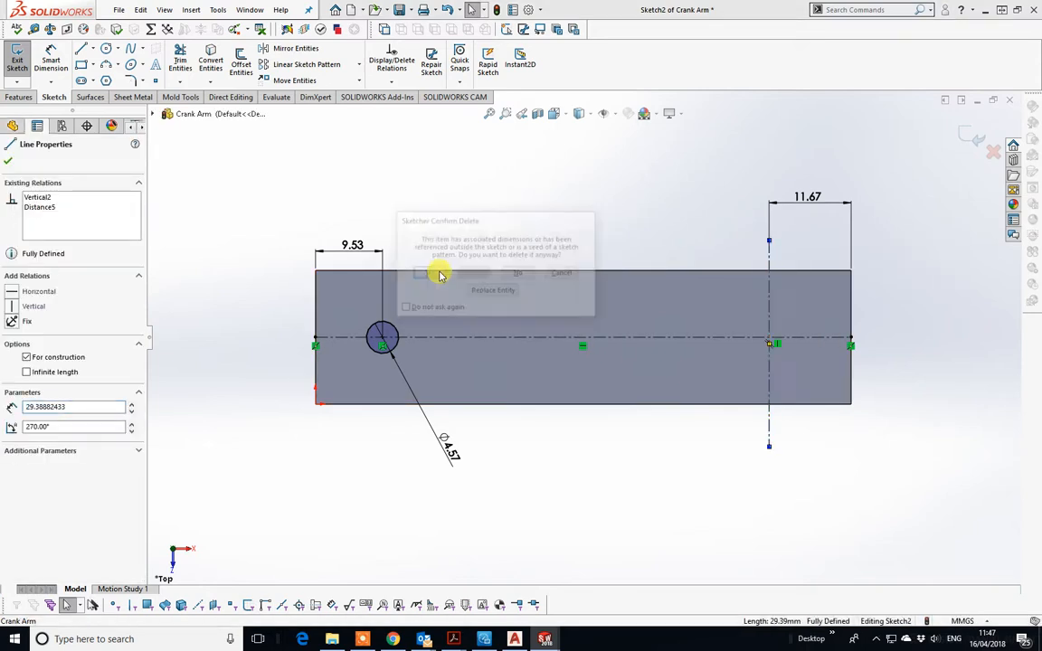
# Draw a circle of about 5.3 mm radius centred on the horizontal centerline near the block's right end.
pyautogui.click(107, 50)
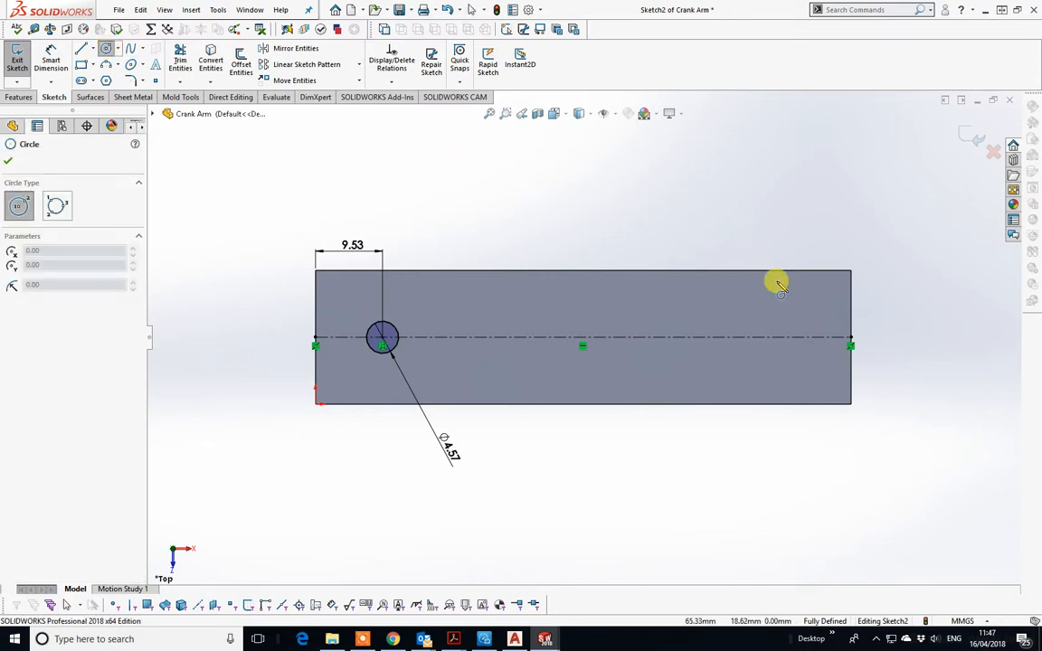
pyautogui.click(771, 339)
pyautogui.click(791, 368)
pyautogui.rightClick(793, 369)
pyautogui.click(819, 378)
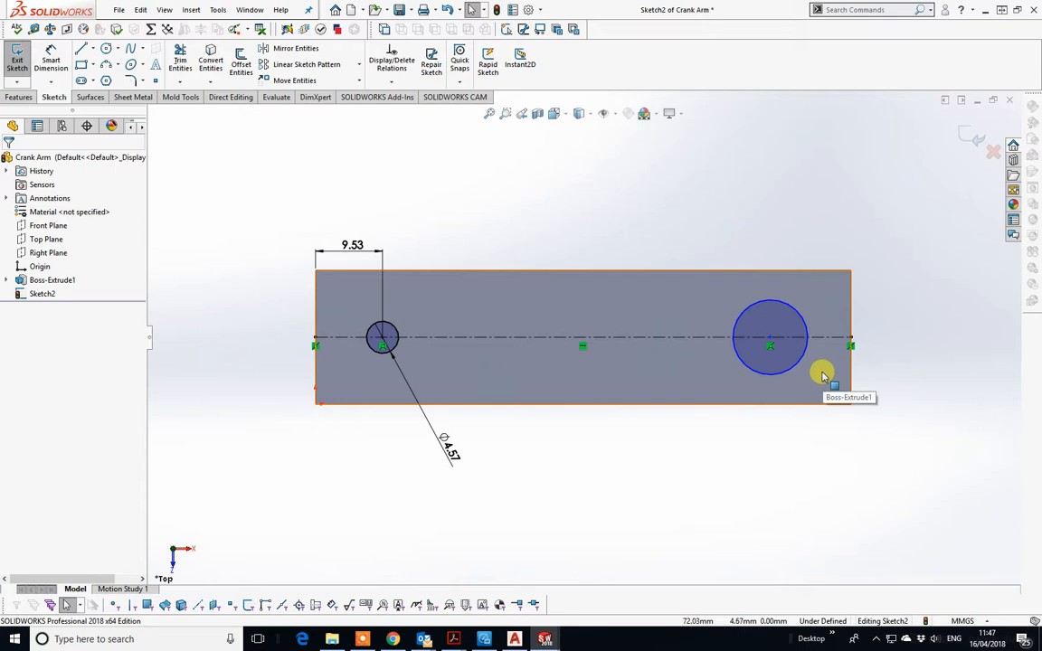
# Dimension the right circle's centre from the block's right edge and set the distance to 9.53 mm.
pyautogui.click(51, 60)
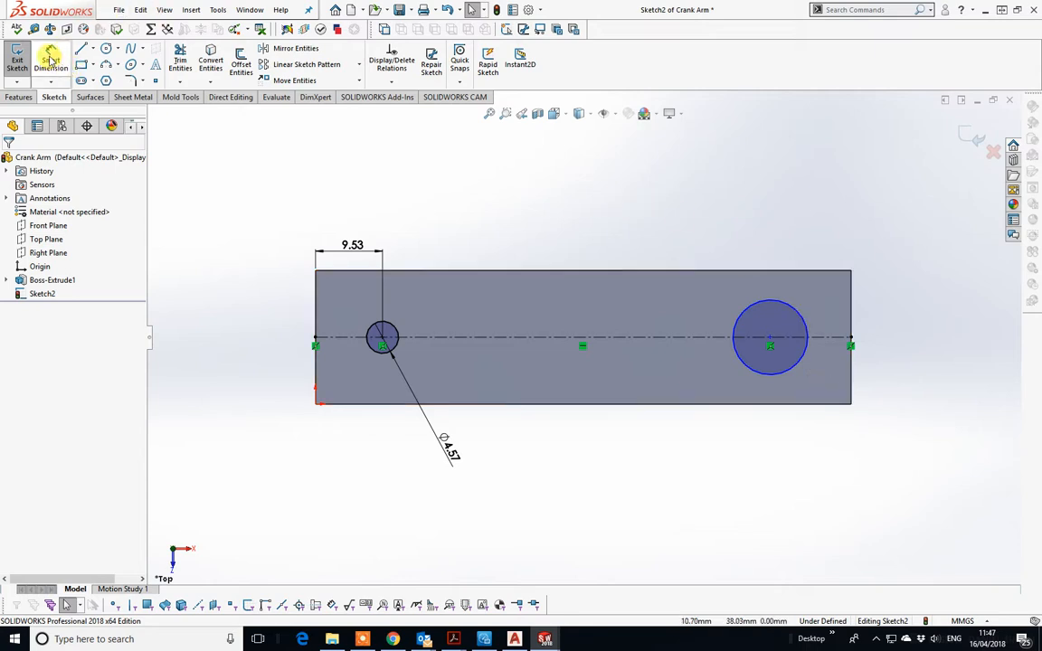
pyautogui.click(852, 325)
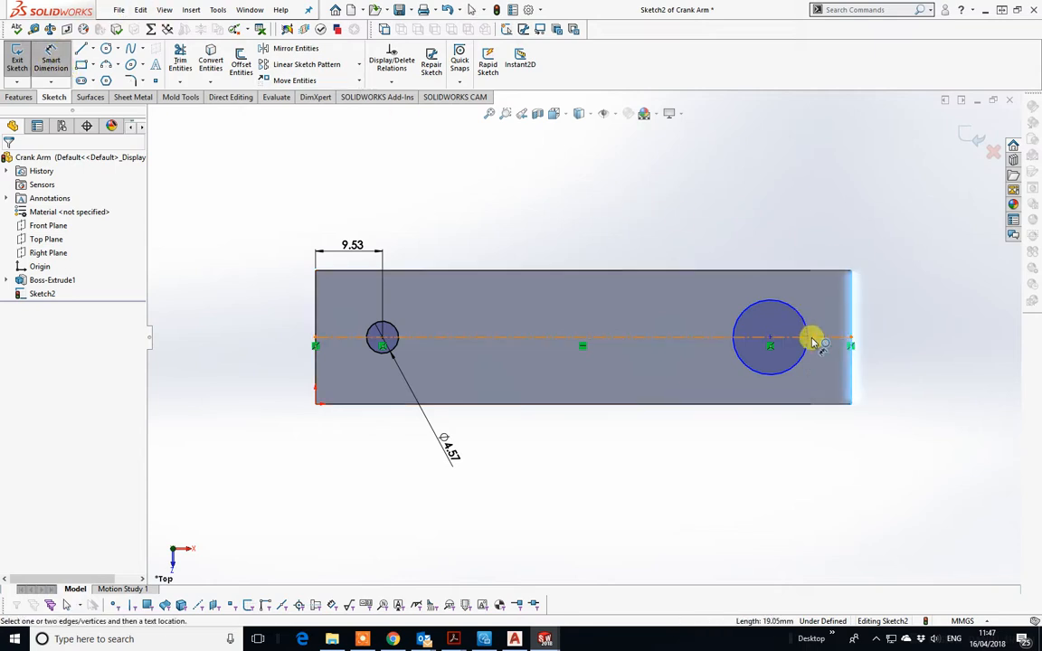
pyautogui.click(770, 339)
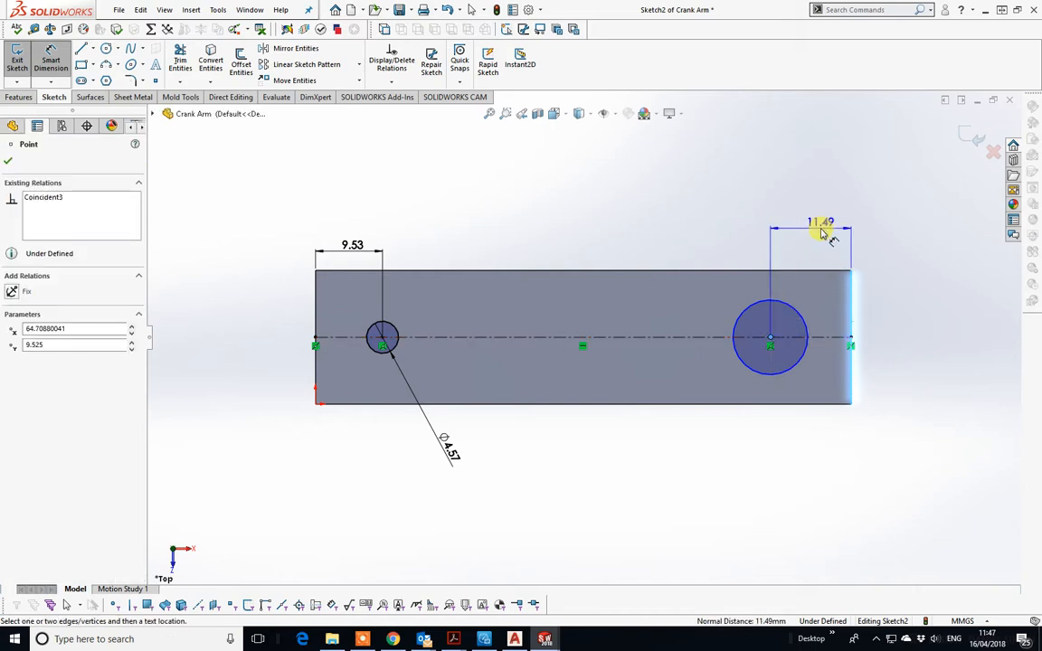
pyautogui.click(820, 227)
pyautogui.write('9.8')
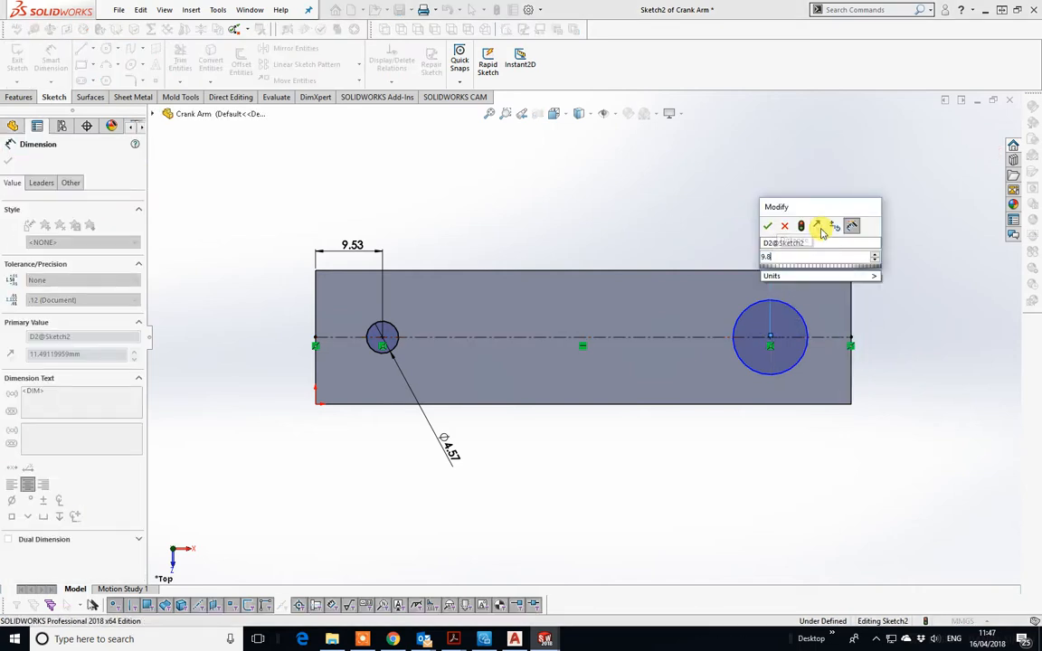
pyautogui.press('BackSpace')
pyautogui.write('53')
pyautogui.press('Return')
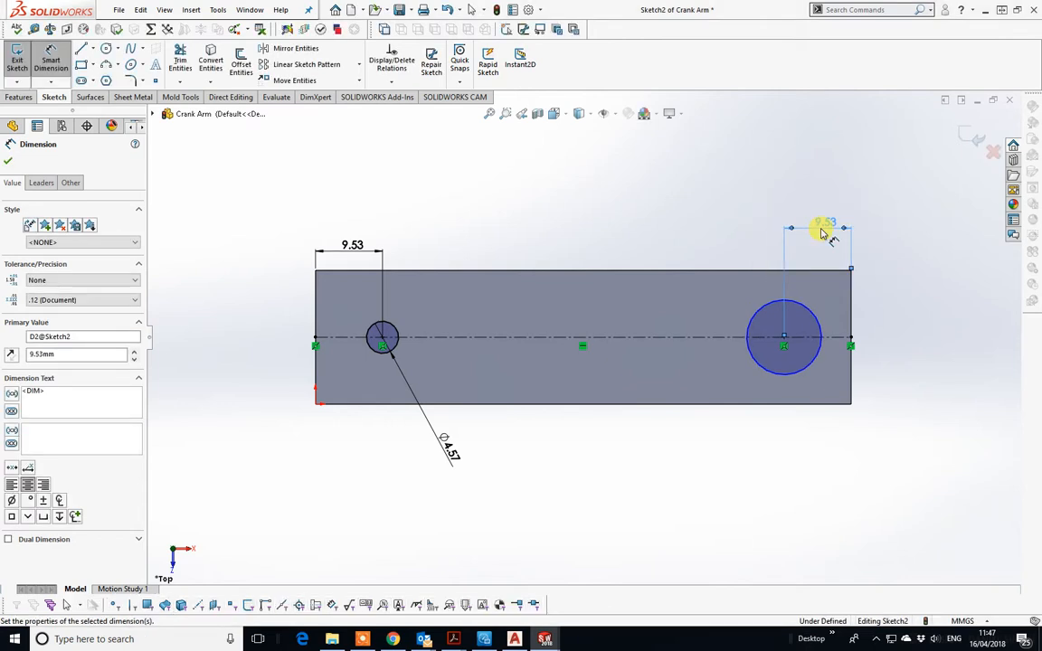
# Add a diameter dimension to the circle near the block's right end.
pyautogui.click(812, 365)
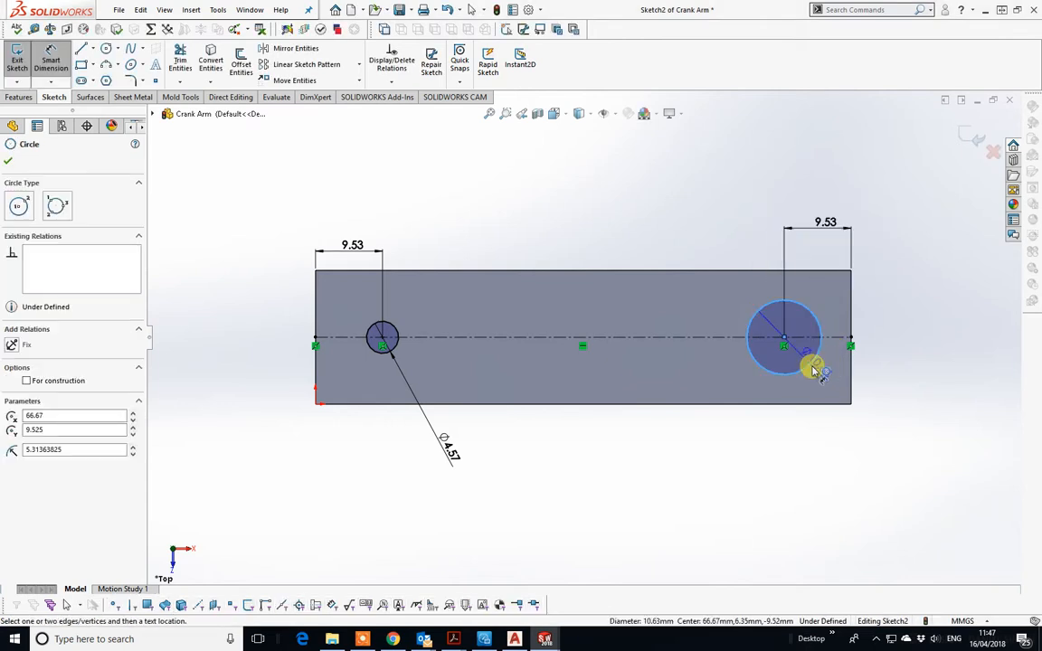
pyautogui.click(872, 463)
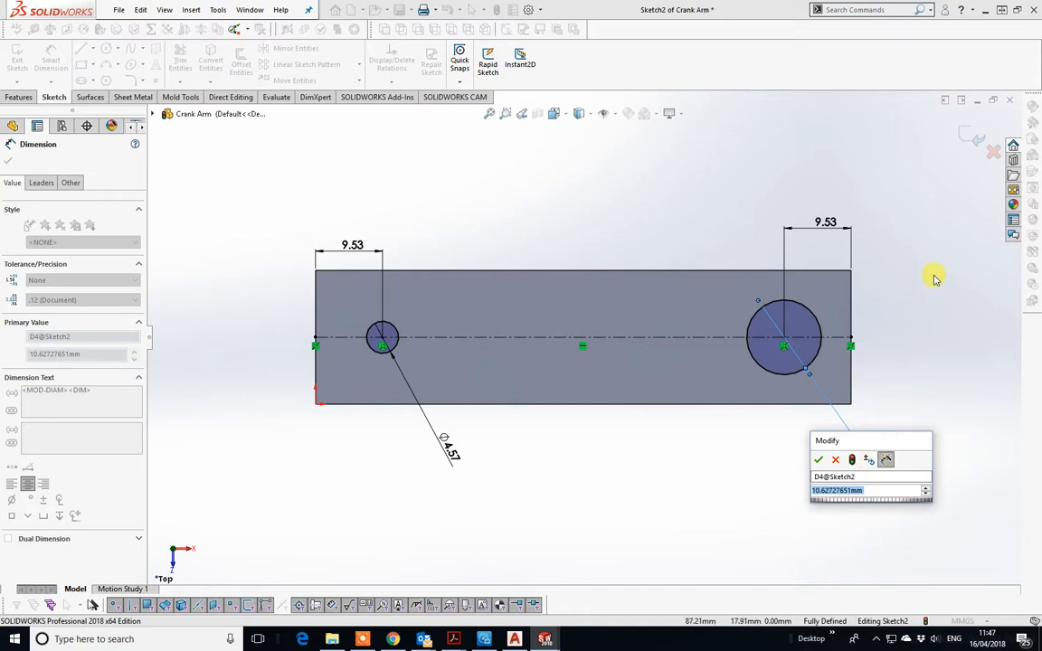
# Try to enter r6.35 as the right circle's dimension value, declining the creation of a global variable.
pyautogui.press('BackSpace')
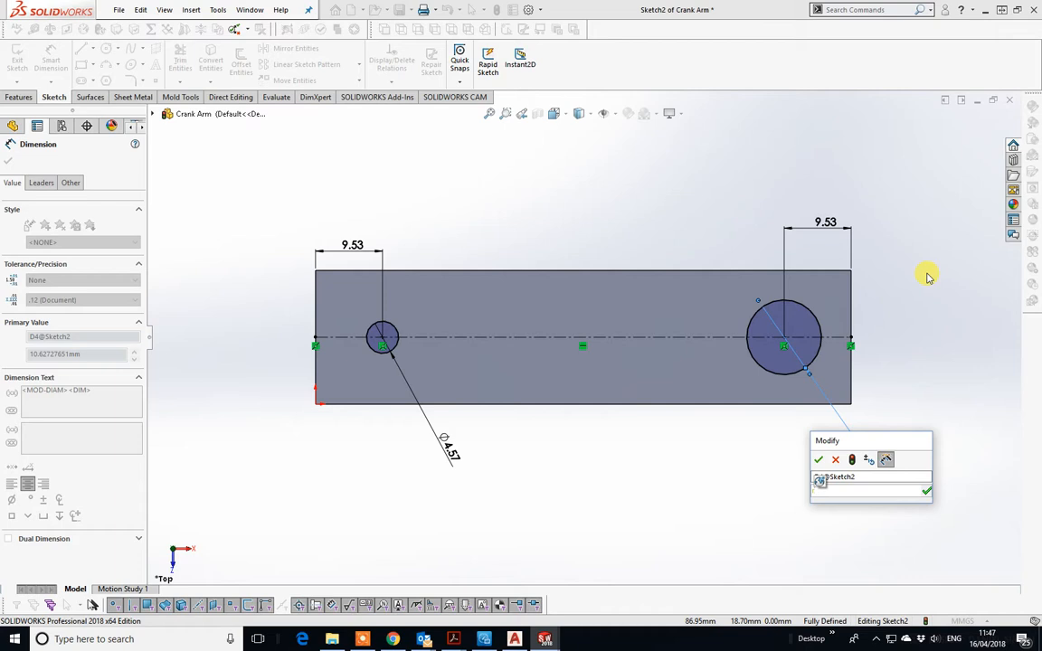
pyautogui.write('r6.35')
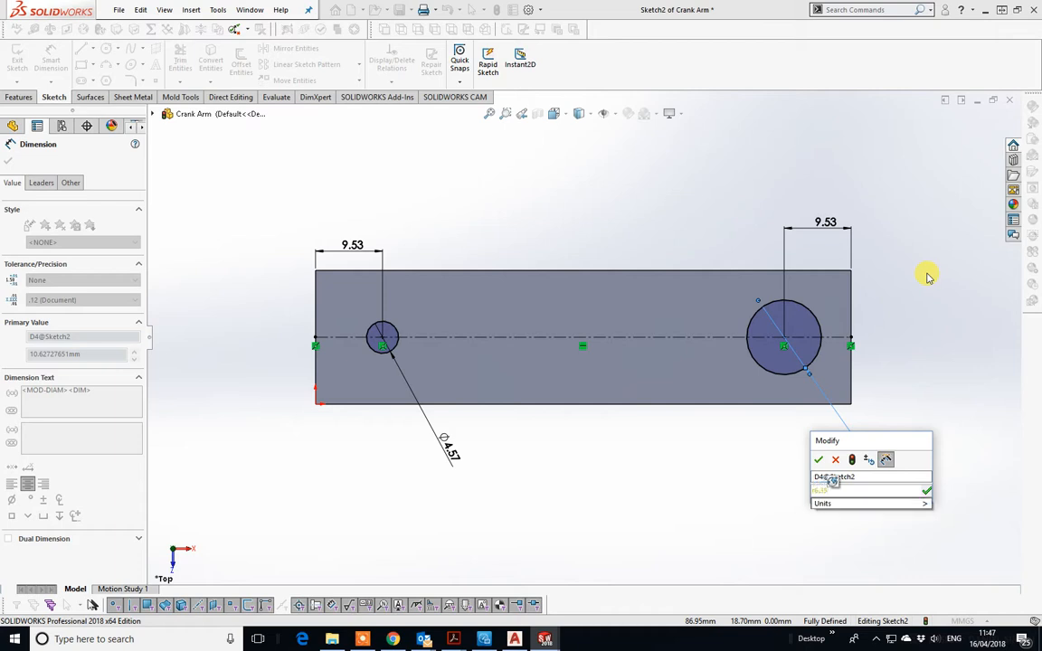
pyautogui.press('Return')
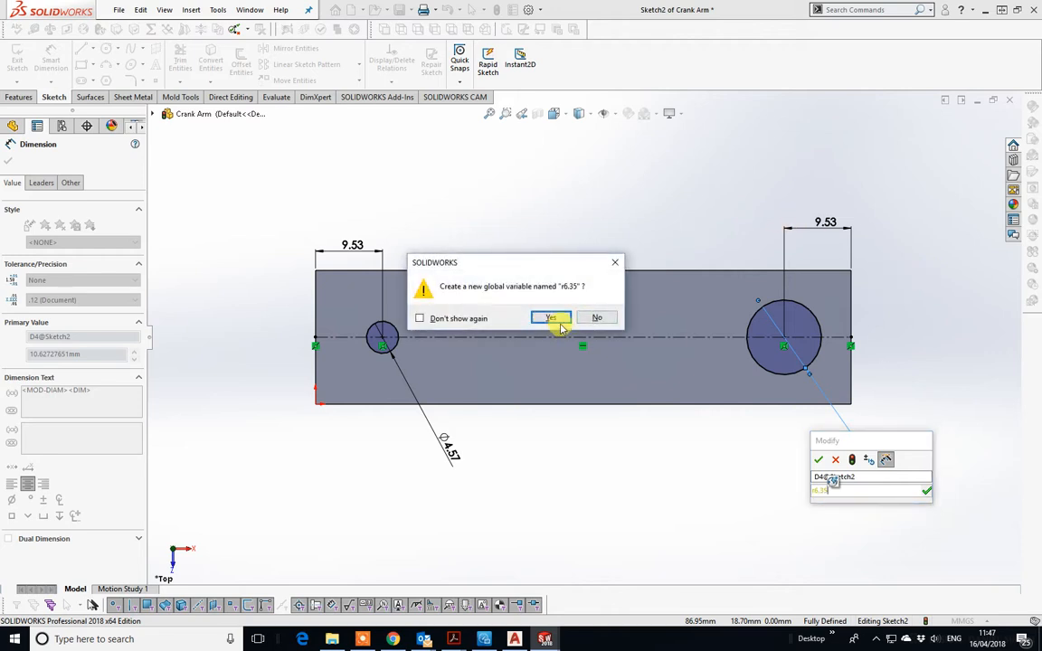
pyautogui.click(596, 318)
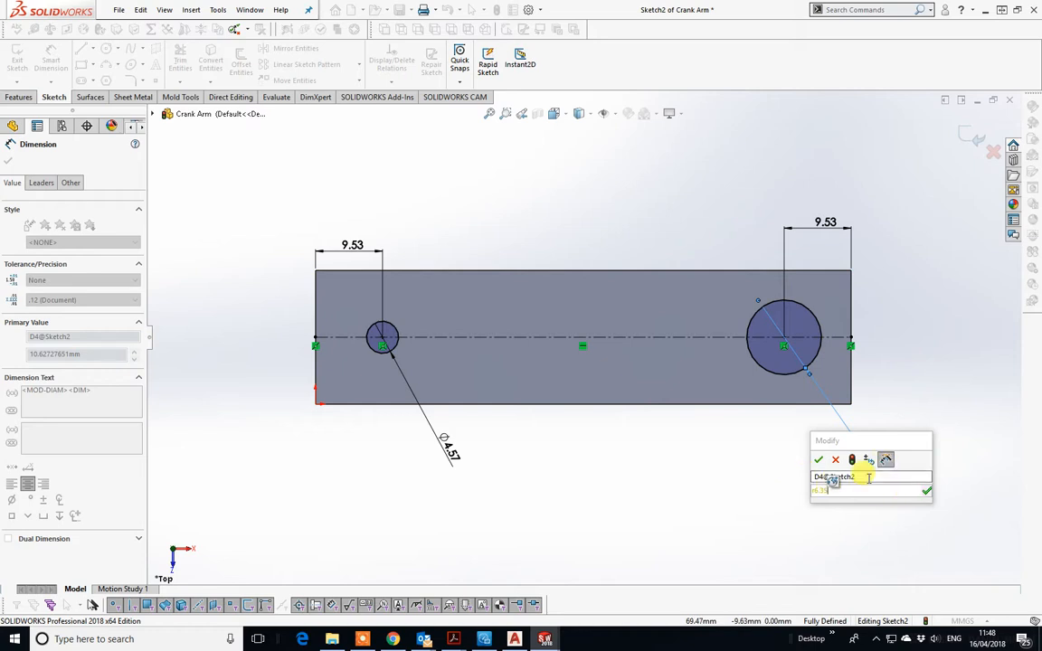
pyautogui.click(833, 479)
# Set the right circle's diameter with the expression 6.35*2.
pyautogui.click(866, 491)
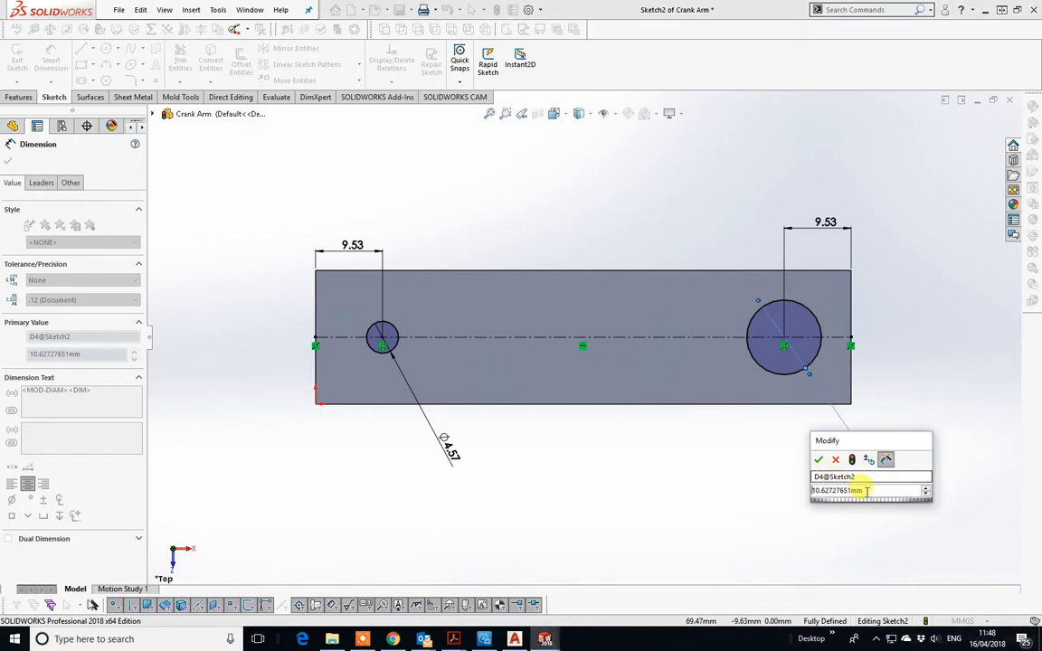
pyautogui.moveTo(866, 491); pyautogui.dragTo(767, 490)
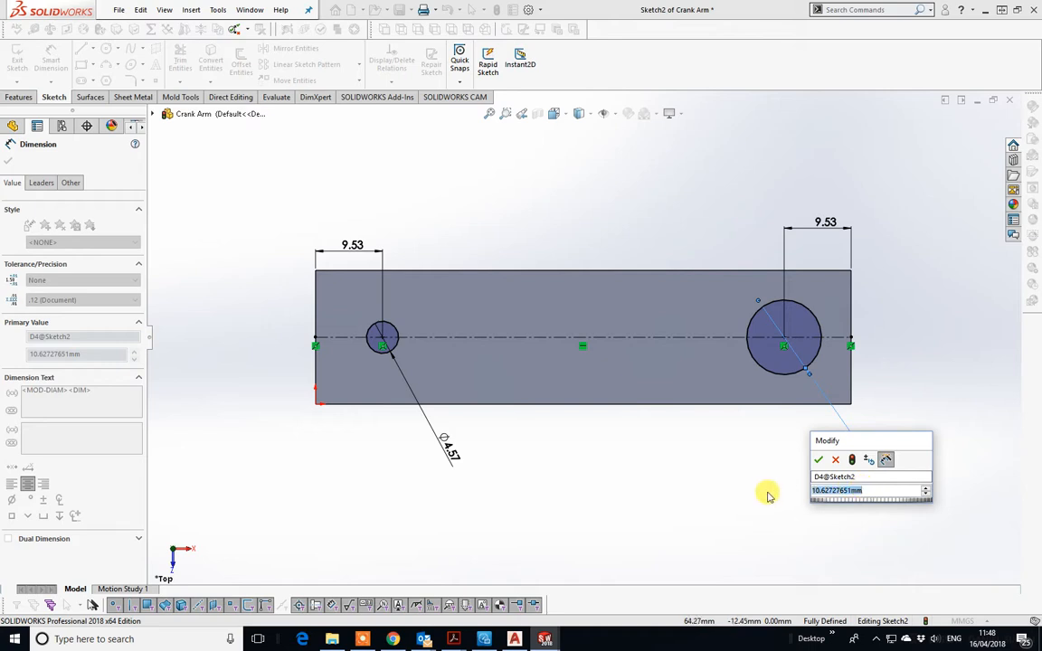
pyautogui.write('6.35')
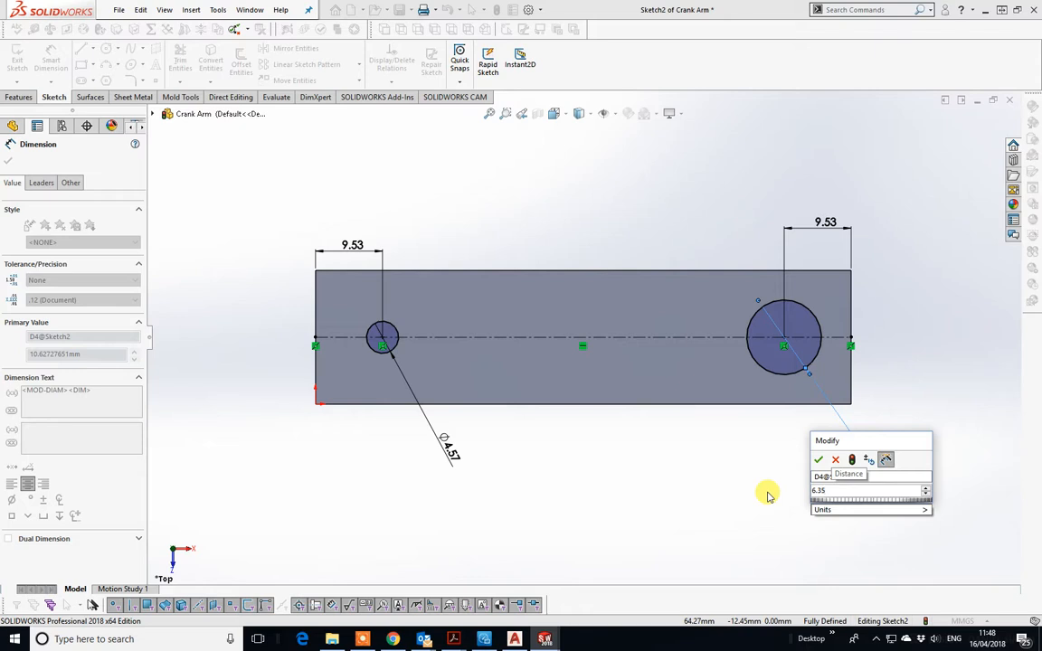
pyautogui.write('"')
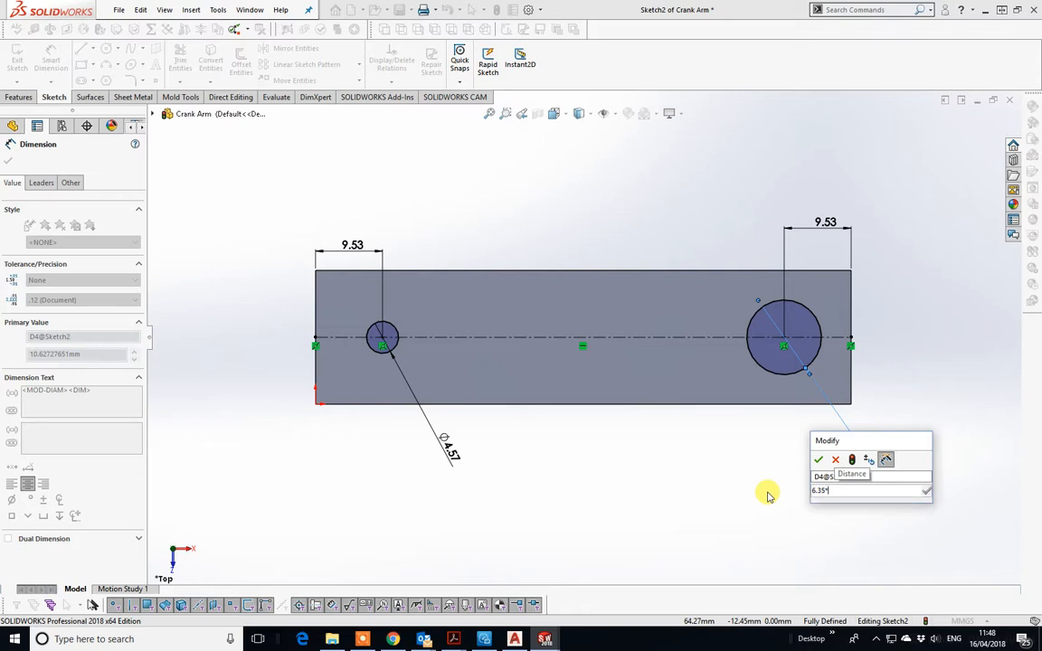
pyautogui.write('*2')
pyautogui.press('Return')
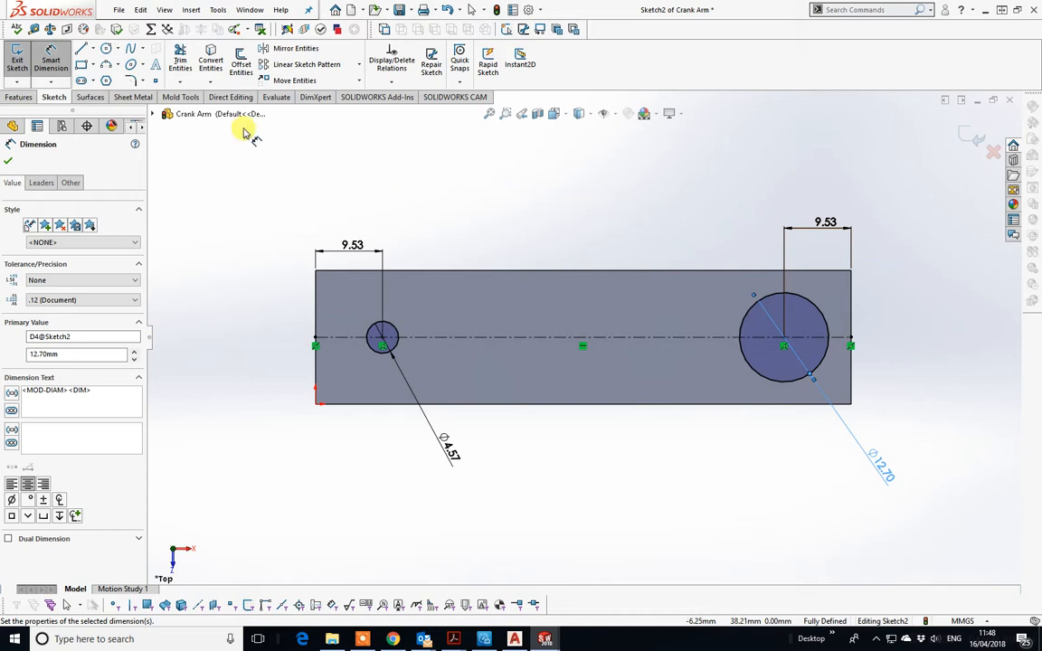
# Sketch a vertical line about 27.8 mm long through the right part of the large circle, extending beyond both long edges of the block.
pyautogui.click(94, 49)
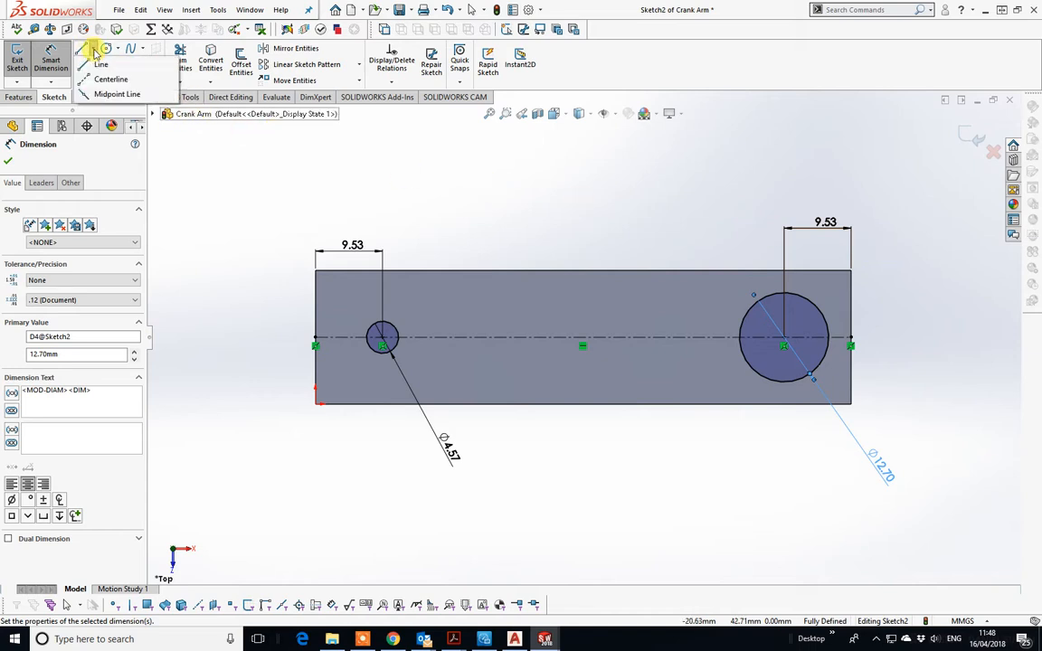
pyautogui.click(102, 60)
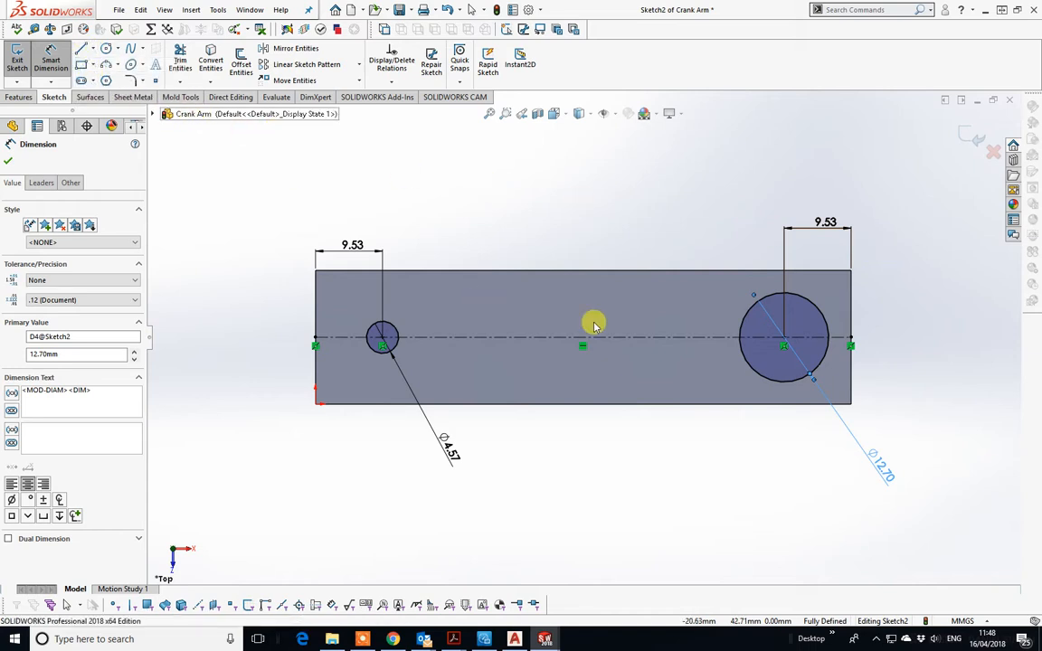
pyautogui.click(815, 256)
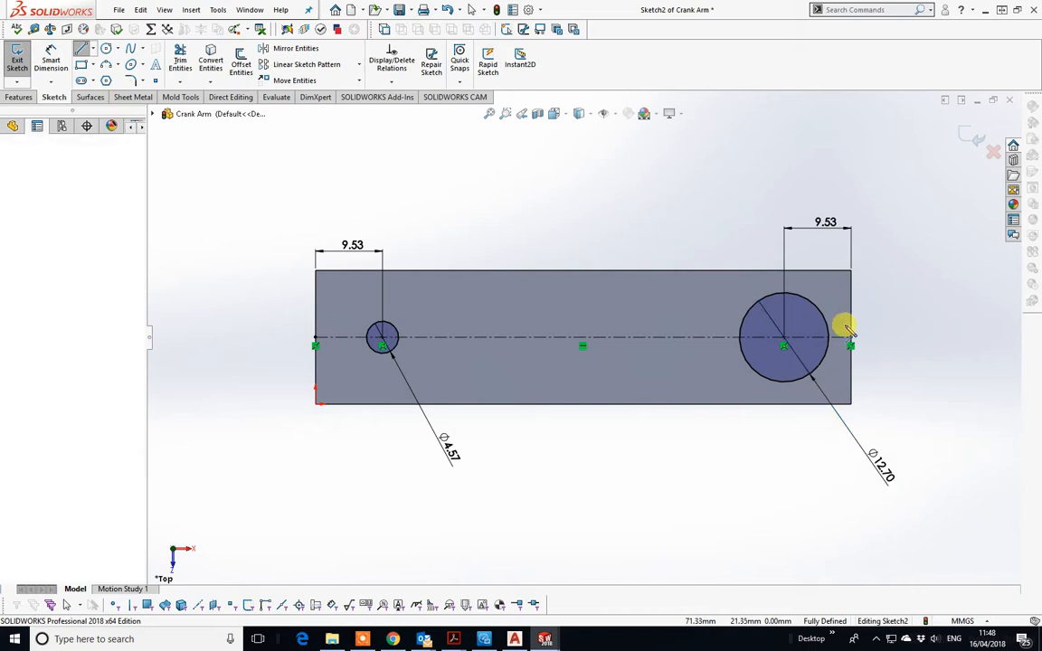
pyautogui.rightClick(816, 451)
pyautogui.click(843, 460)
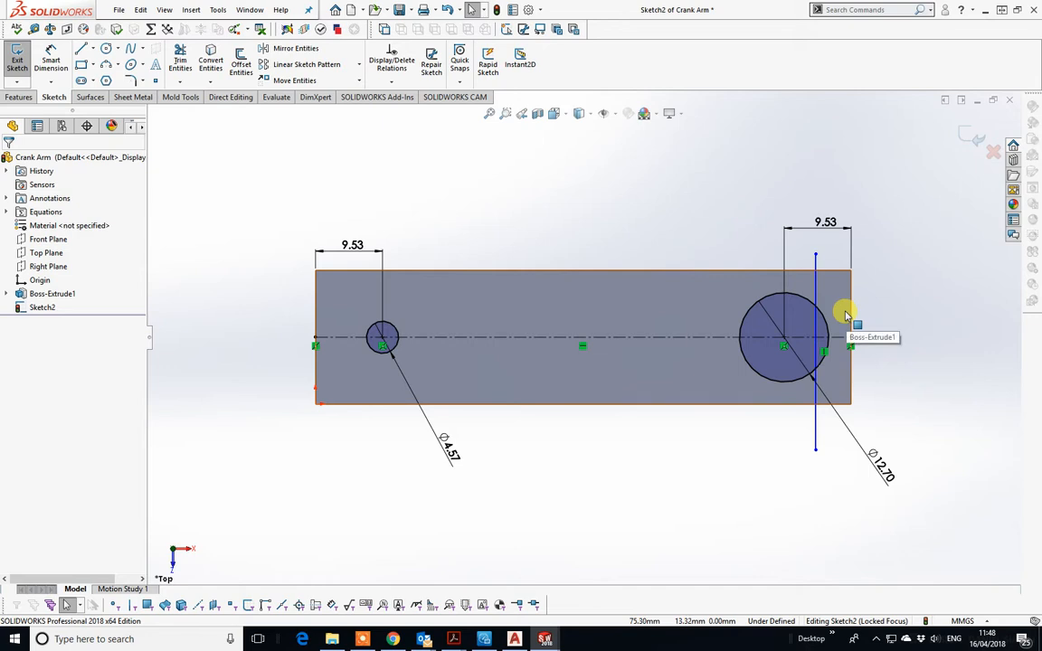
# Dimension the vertical line from the block's right edge and set the distance to 4.64 mm.
pyautogui.click(52, 58)
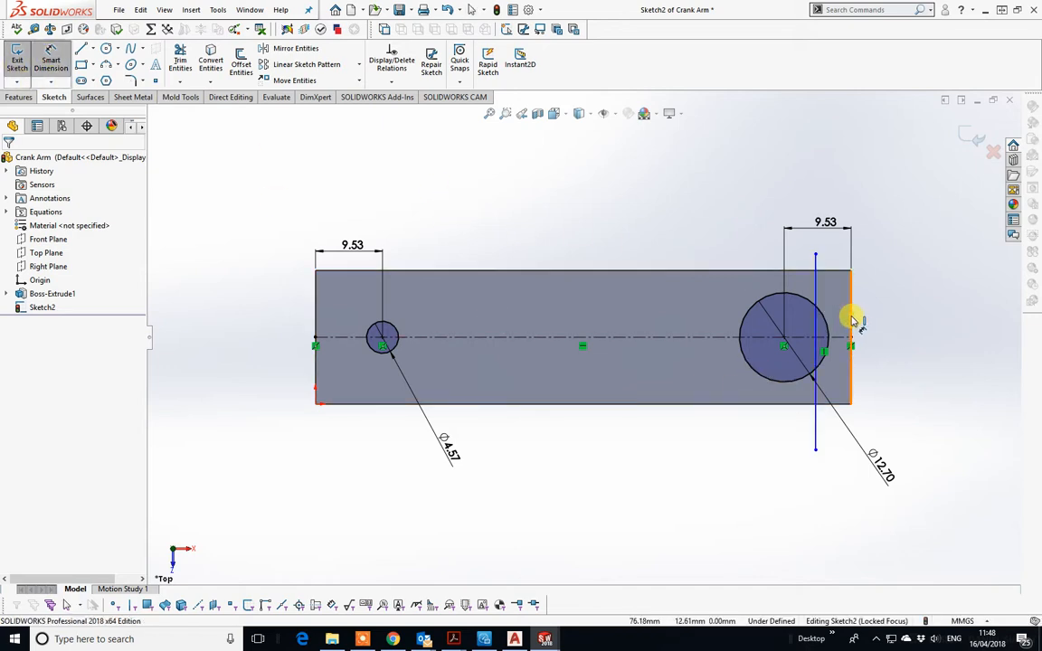
pyautogui.click(816, 321)
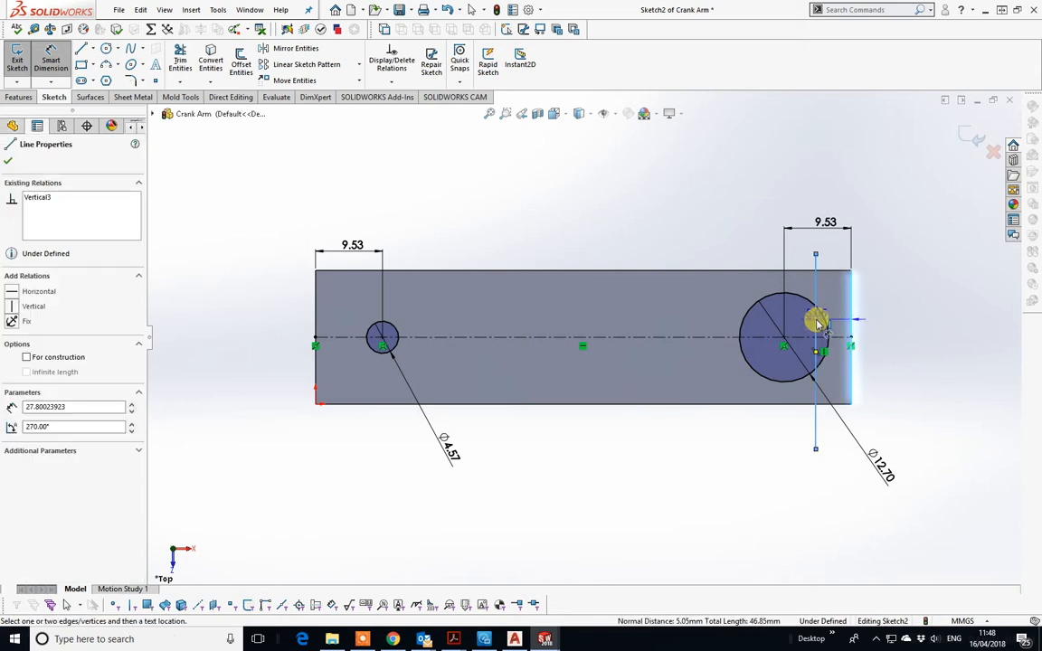
pyautogui.click(850, 476)
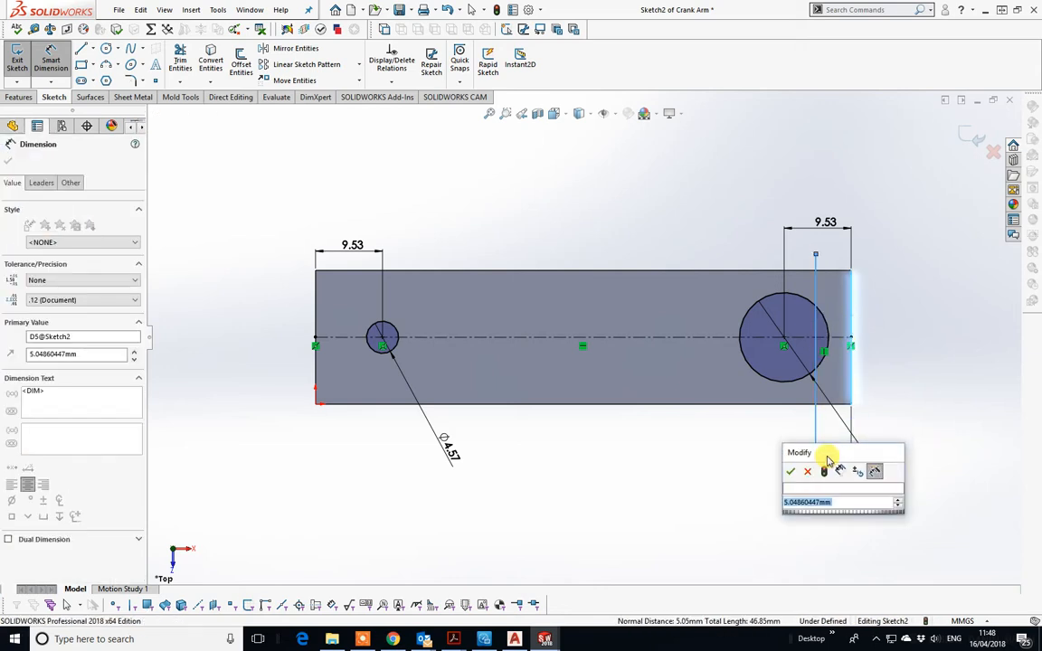
pyautogui.write('4.64')
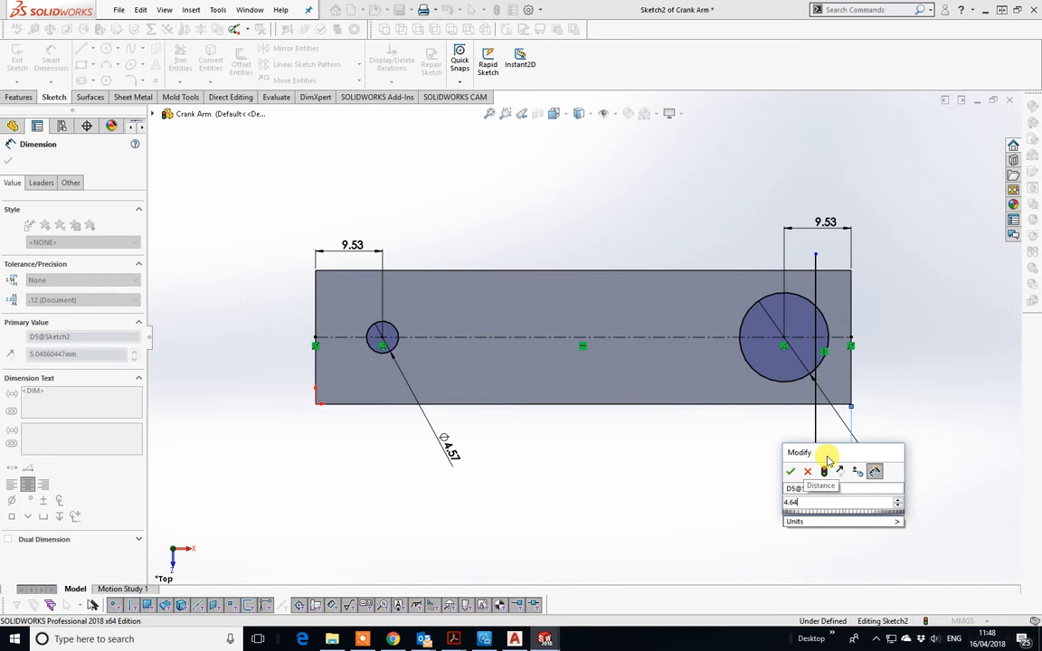
pyautogui.press('Return')
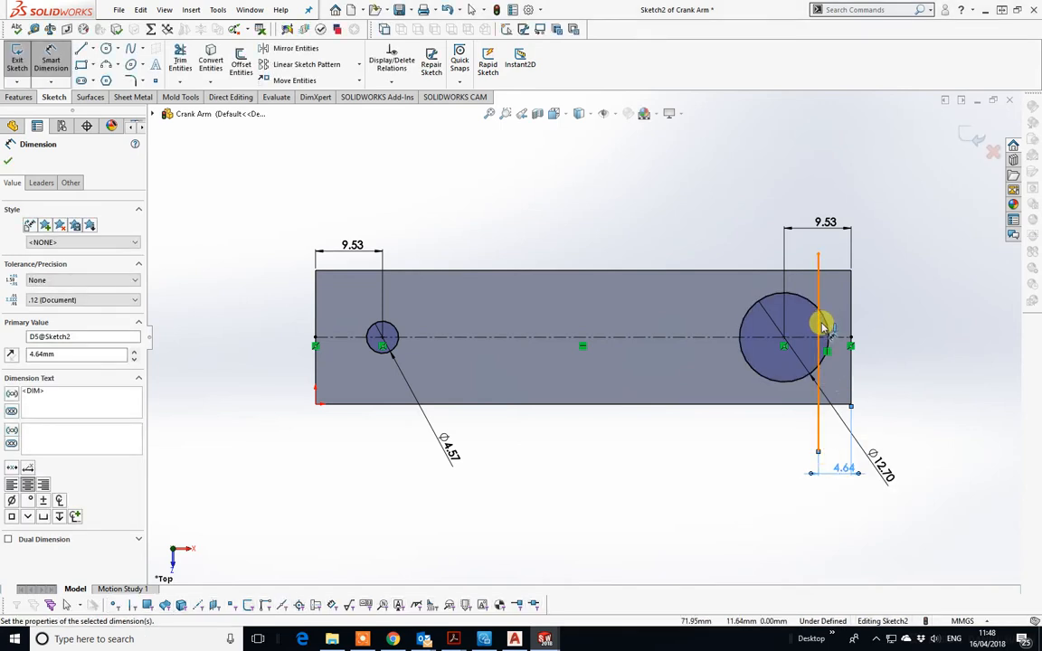
pyautogui.scroll(-2, 824, 326)
pyautogui.click(7, 160)
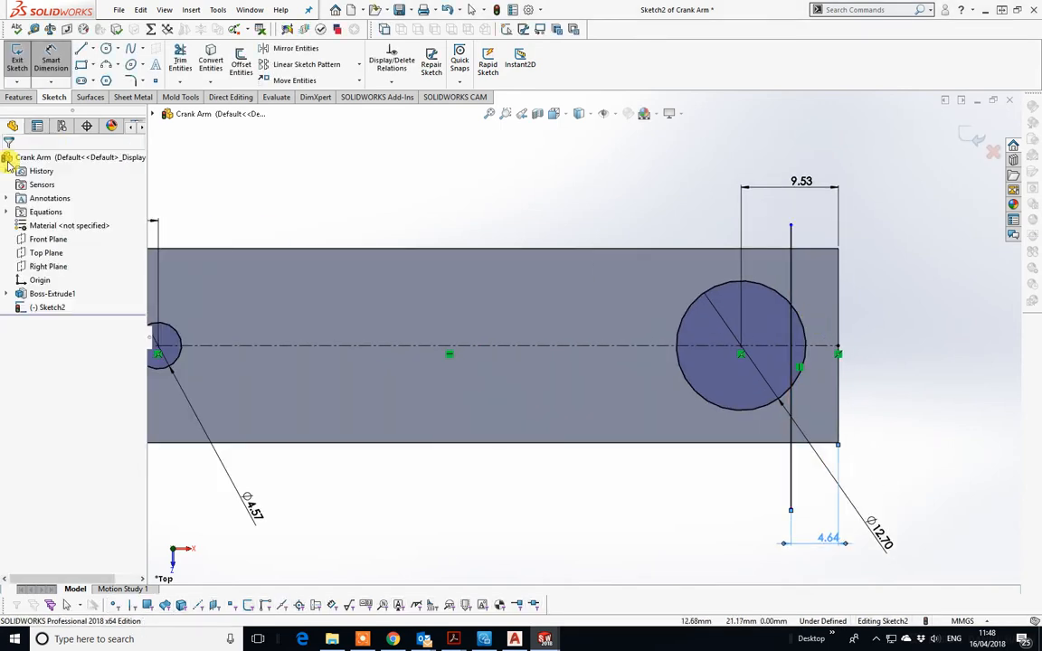
# Power-trim the vertical line's ends outside the large circle and the arc to its right, leaving a D-shaped profile.
pyautogui.click(180, 67)
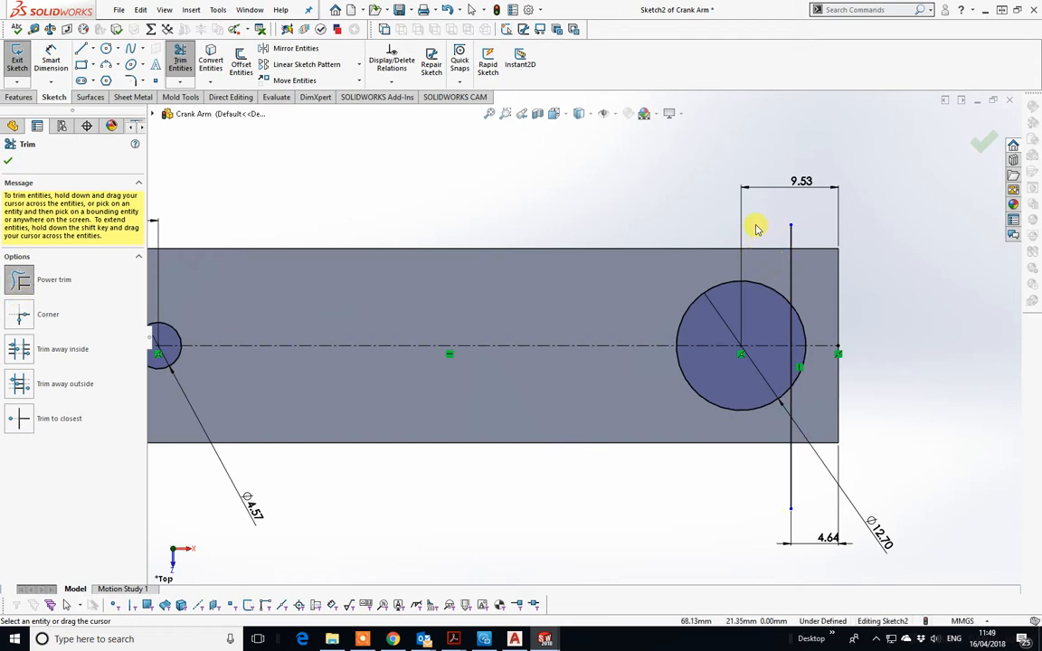
pyautogui.moveTo(709, 508); pyautogui.dragTo(798, 484)
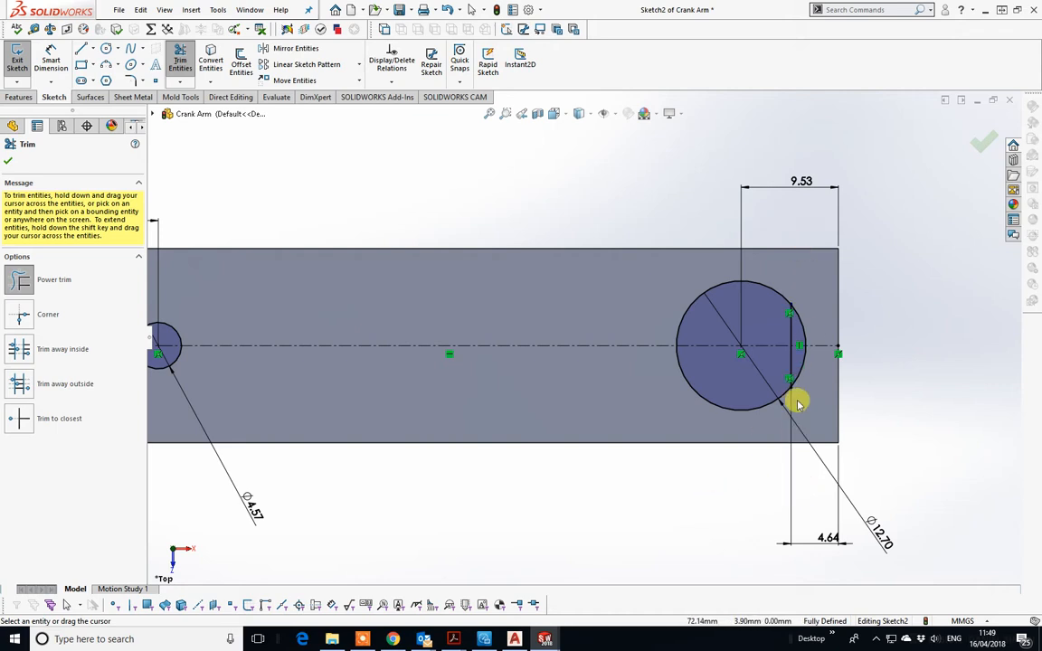
pyautogui.scroll(-3, 803, 377)
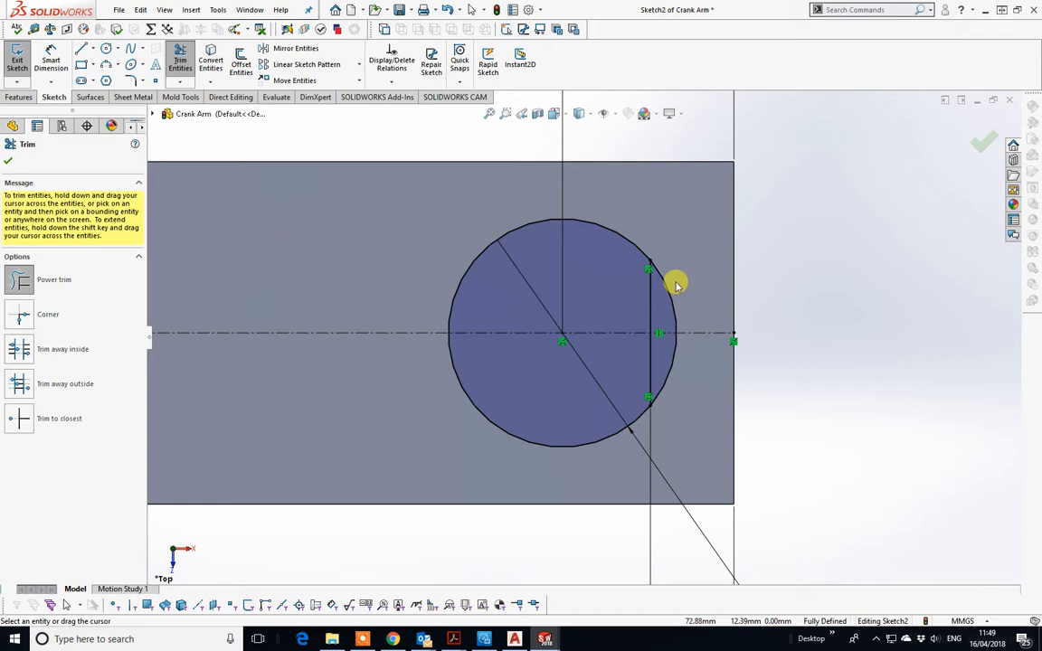
pyautogui.moveTo(699, 277)
pyautogui.mouseDown()
pyautogui.moveTo(668, 297)
pyautogui.moveTo(675, 402)
pyautogui.moveTo(683, 386)
pyautogui.moveTo(668, 360)
pyautogui.mouseUp()
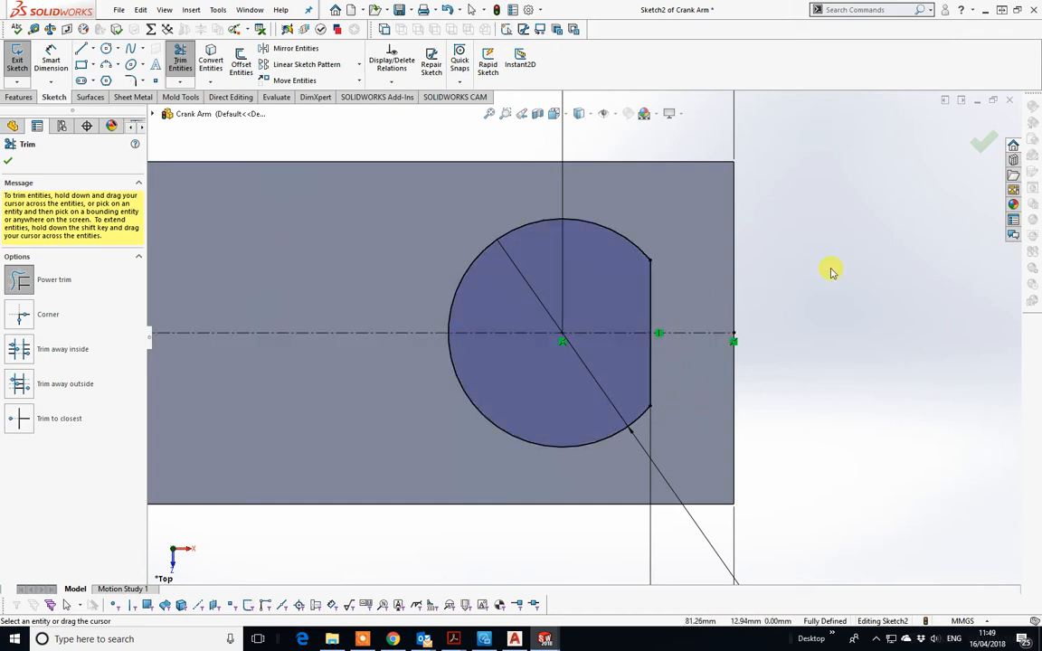
pyautogui.click(978, 148)
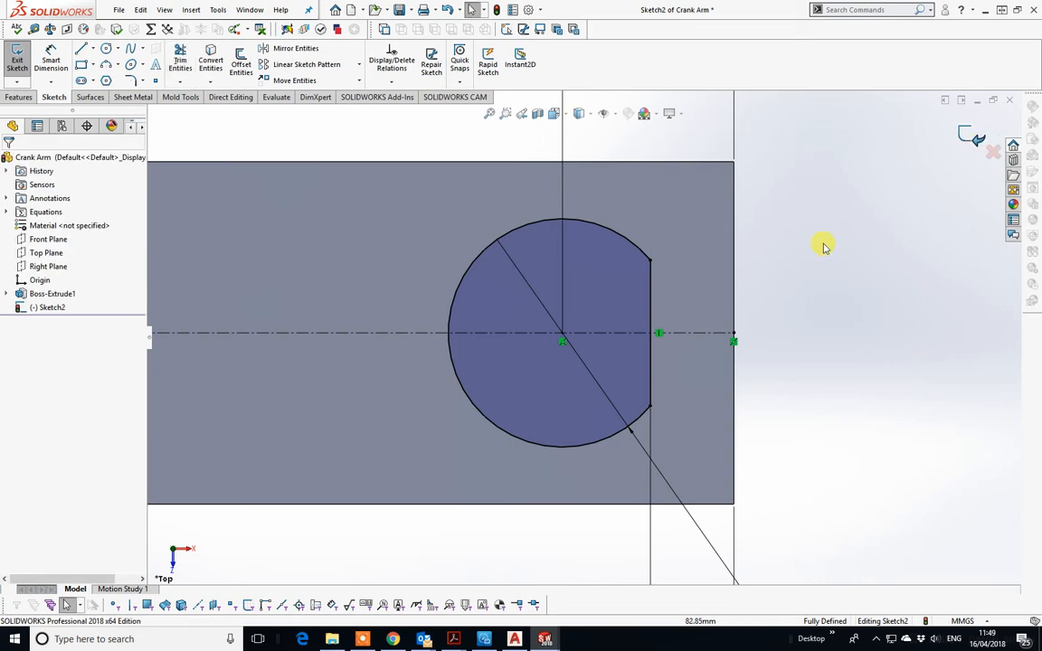
# Cut-extrude the small circle and the D-shaped profile Through All the block.
pyautogui.scroll(-5, 599, 399)
pyautogui.scroll(2, 387, 293)
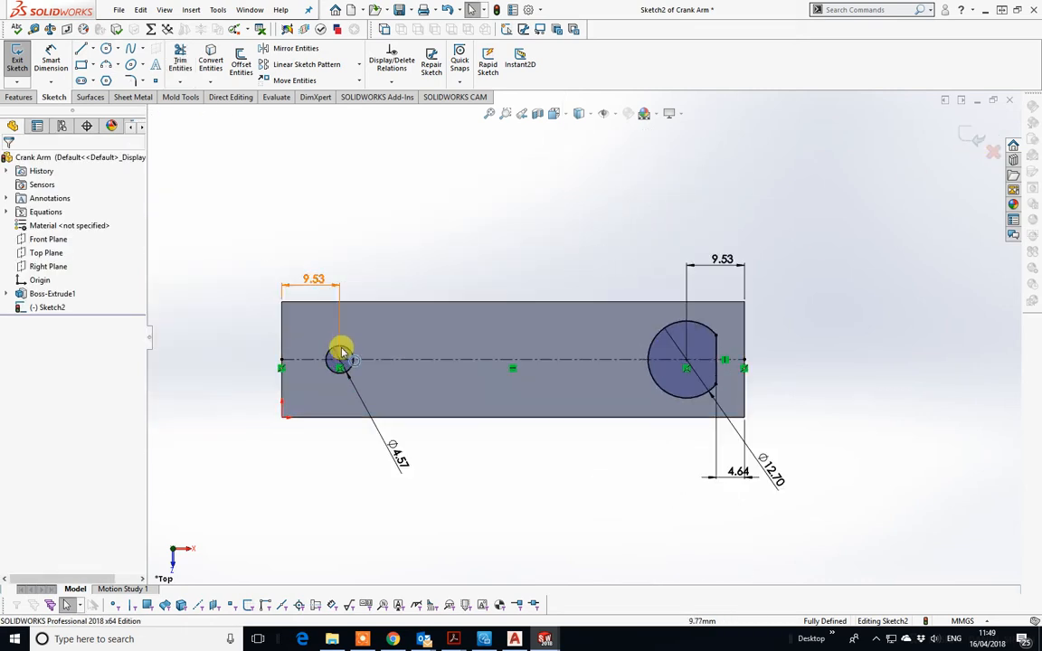
pyautogui.moveTo(598, 380); pyautogui.dragTo(565, 247, button='middle')
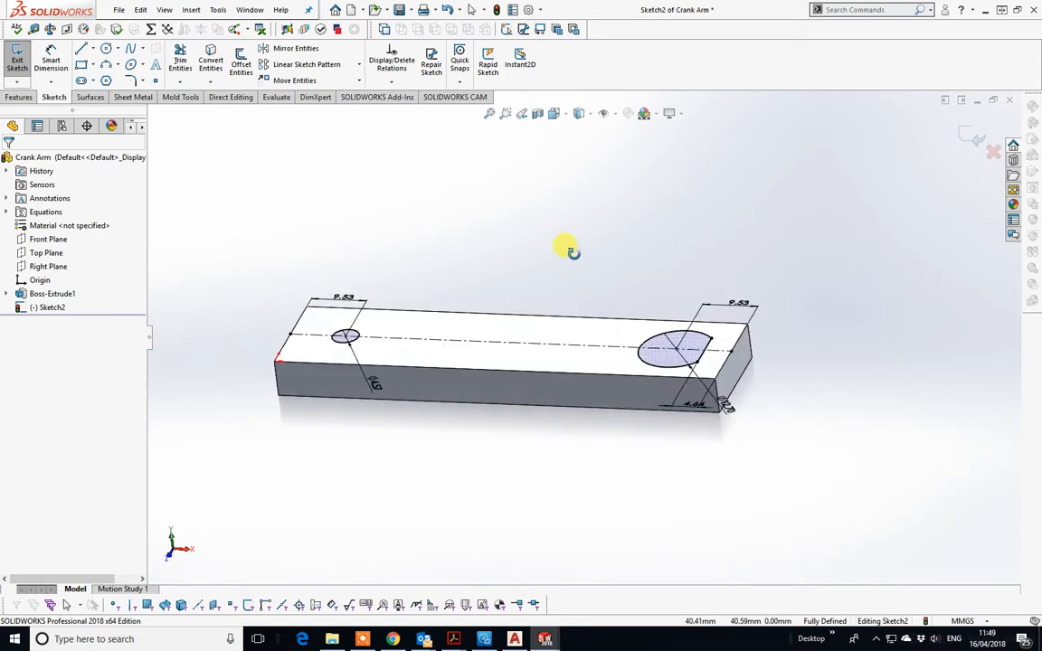
pyautogui.click(22, 97)
pyautogui.click(186, 56)
pyautogui.moveTo(421, 394); pyautogui.dragTo(145, 317, button='middle')
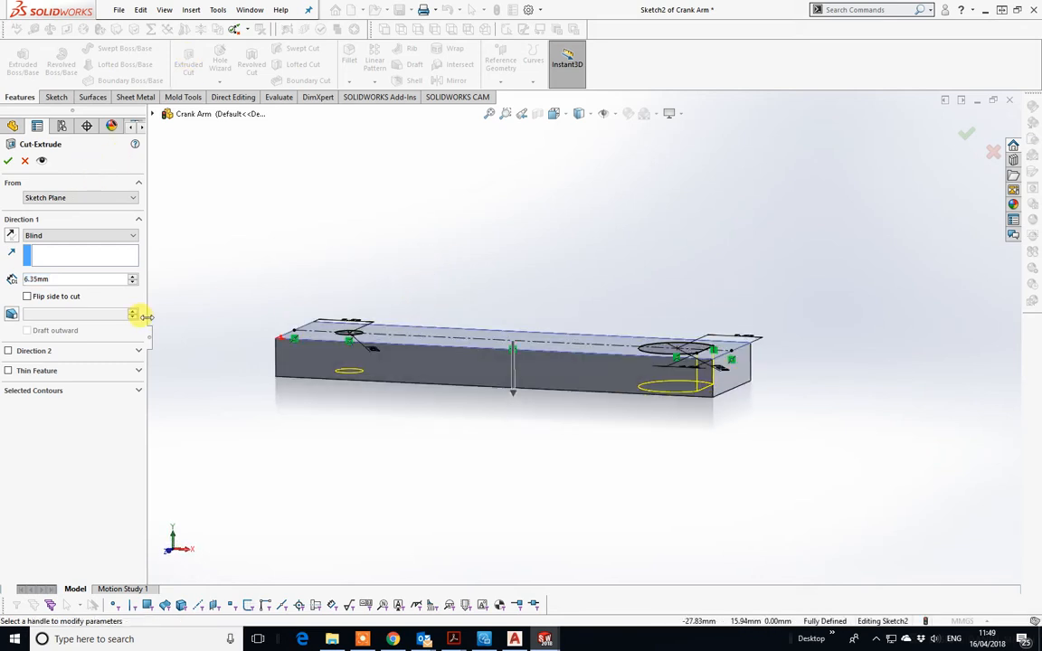
pyautogui.click(136, 237)
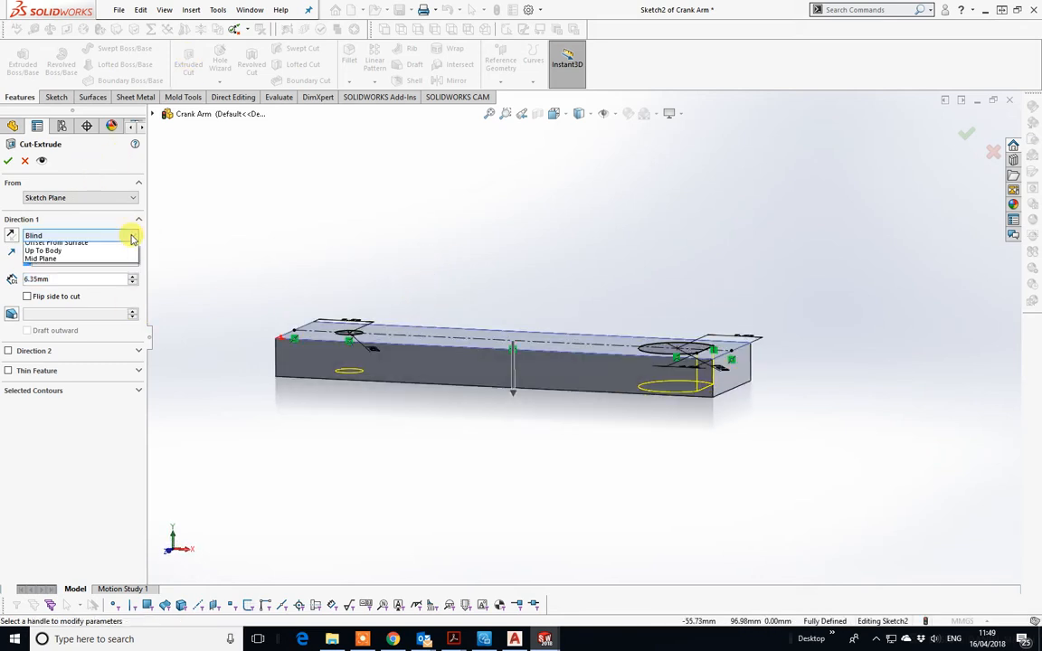
pyautogui.click(121, 254)
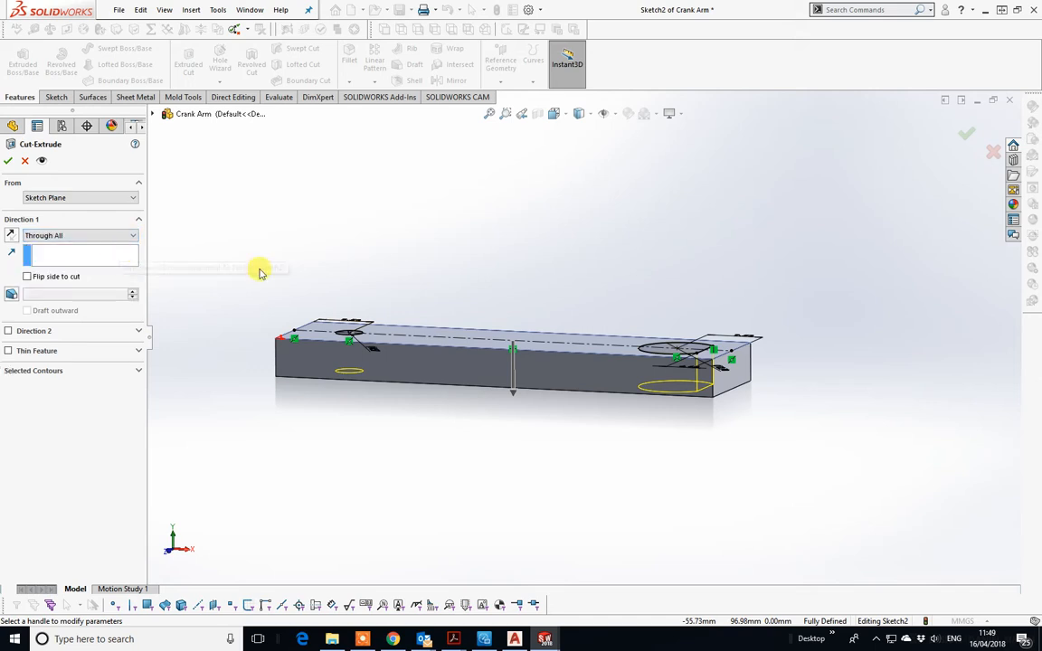
pyautogui.click(11, 161)
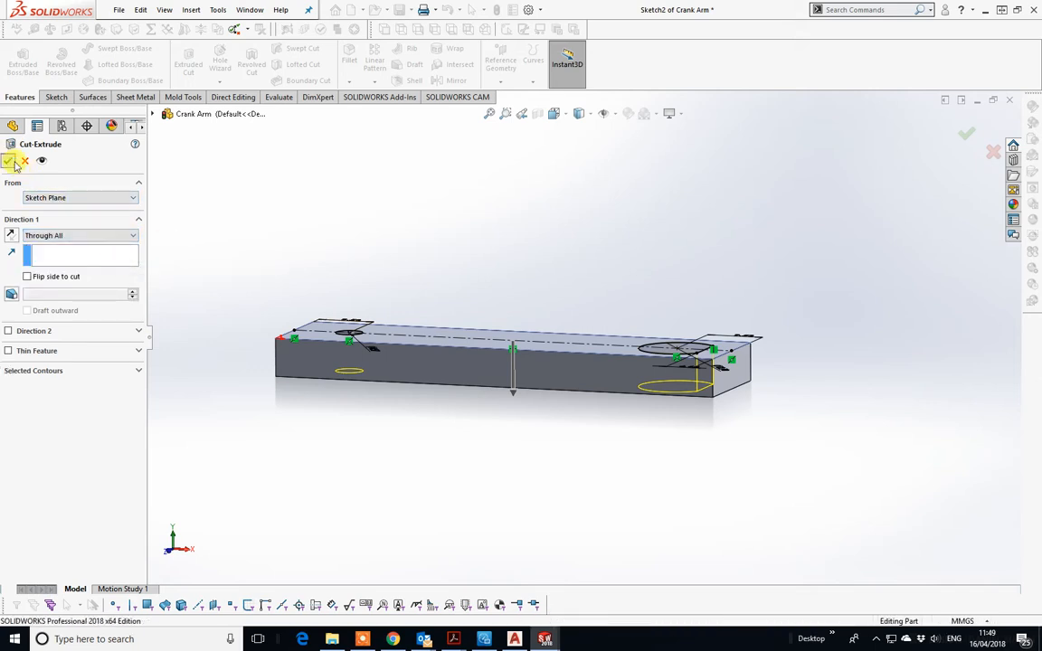
pyautogui.moveTo(271, 217); pyautogui.dragTo(390, 579, button='middle')
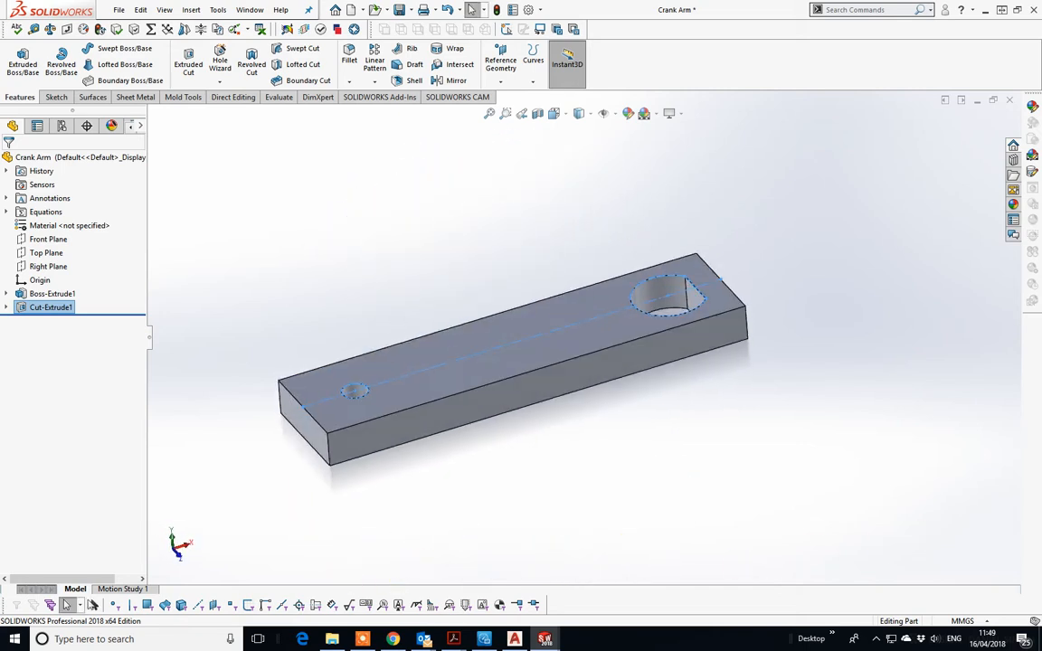
pyautogui.click(364, 639)
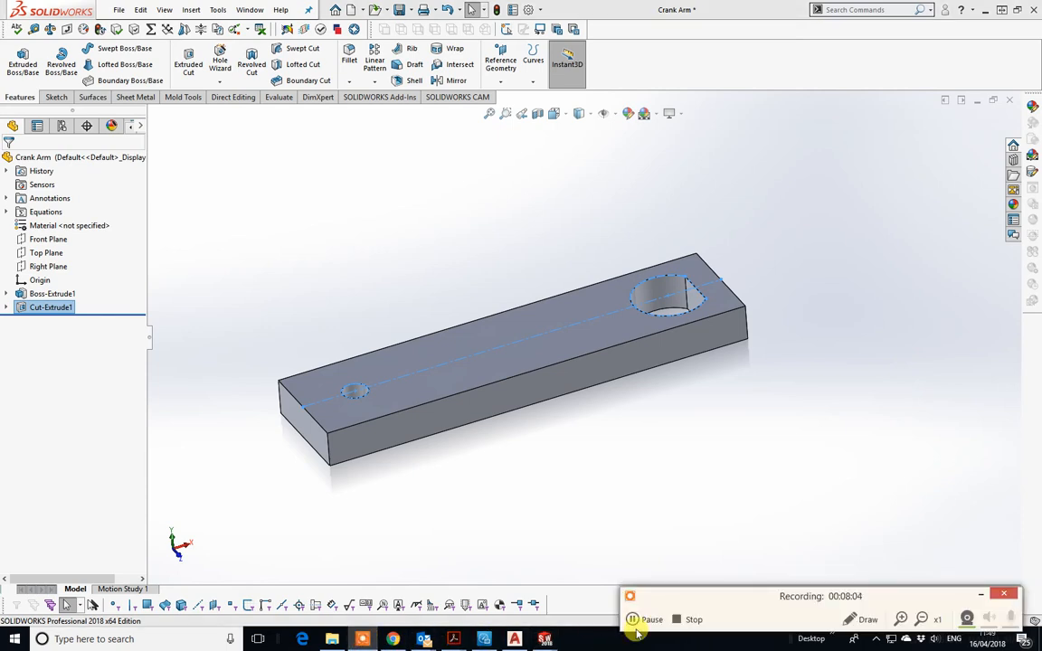